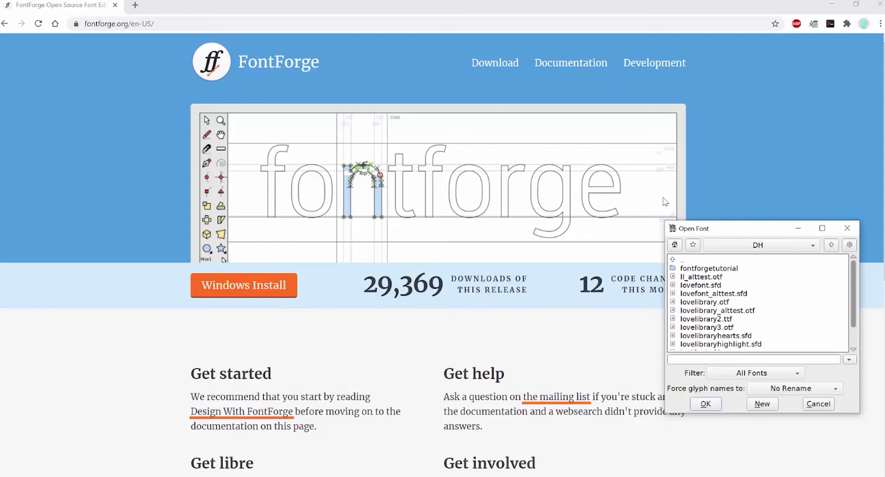
Start a new blank ISO8859-1 font, Untitled1, from the Open Font dialog and reposition its window
left_click_drag(767, 230, 465, 134)
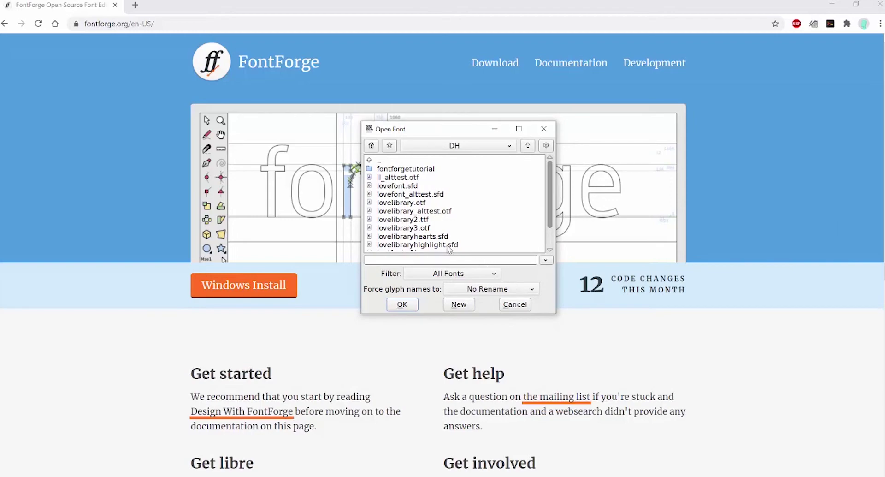
left_click(459, 305)
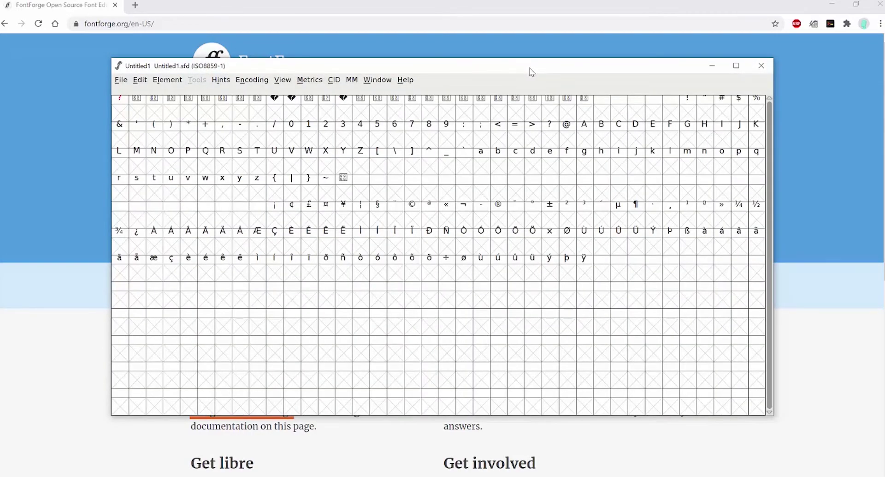
left_click_drag(527, 70, 530, 58)
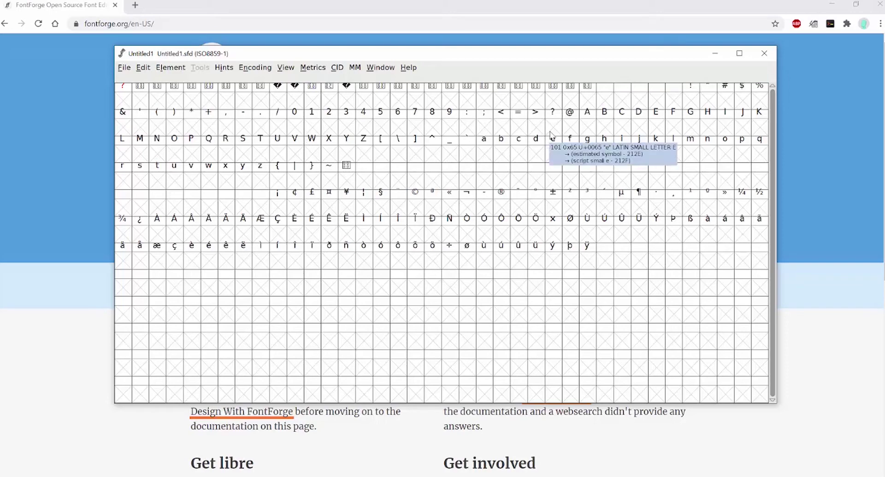
Open the capital A glyph (slot 65) in its glyph editing window
double_click(587, 122)
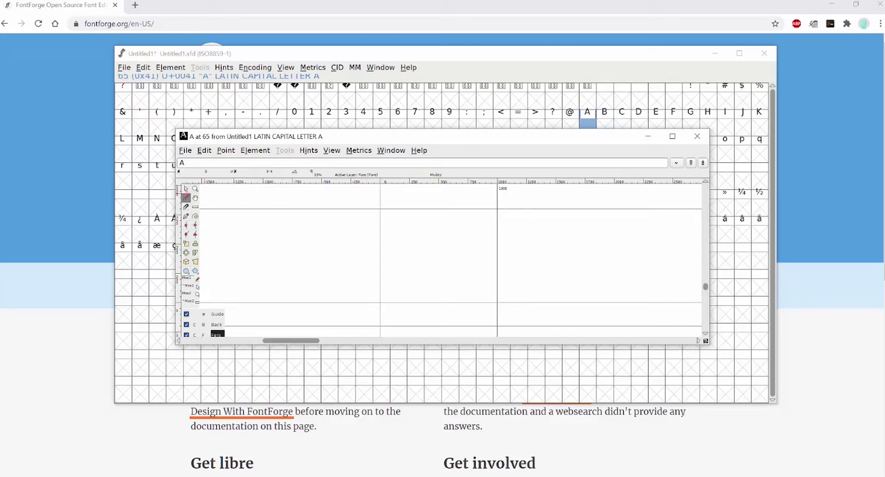
Select points on the A glyph canvas, then zoom in and fit the glyph to the window
left_click(186, 189)
left_click_drag(392, 215, 454, 295)
left_click(196, 189)
left_click(401, 226)
left_click(332, 151)
left_click(324, 162)
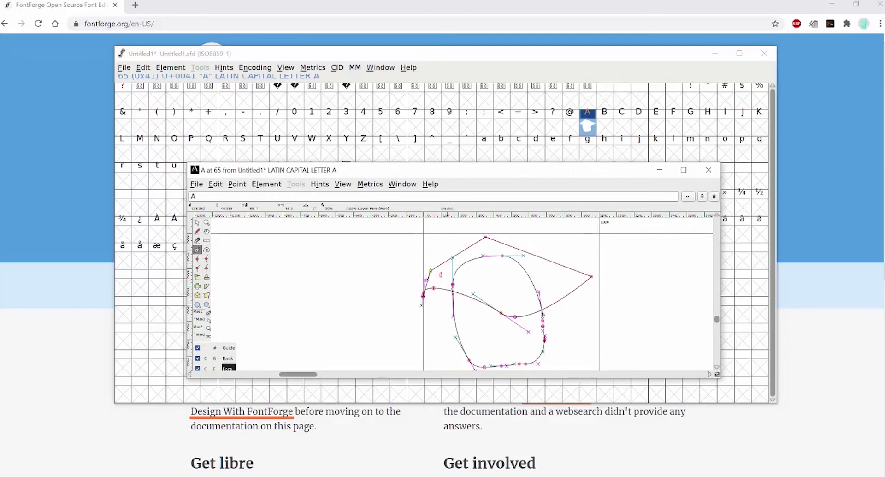
Remove the stray crossing curves, undo a trial freehand stroke, and convert the contour to Bézier points
key("ctrl+z")
key("ctrl+z")
key("ctrl+z")
left_click(197, 250)
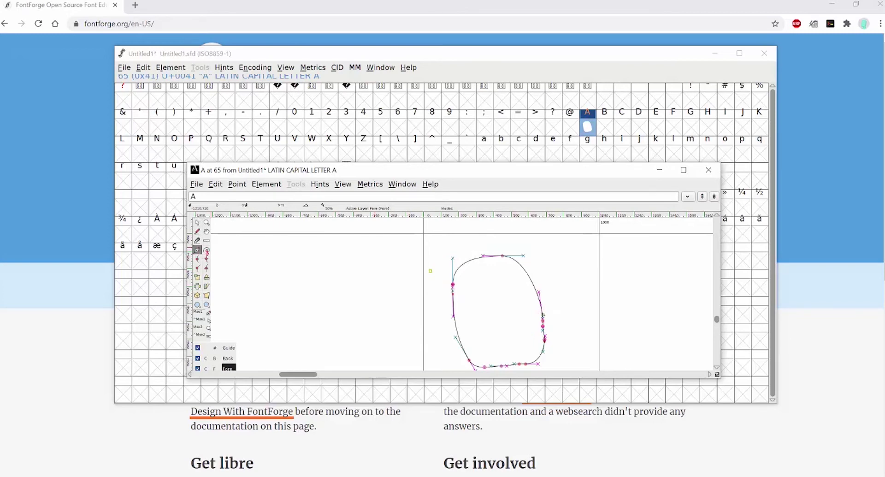
key("Escape")
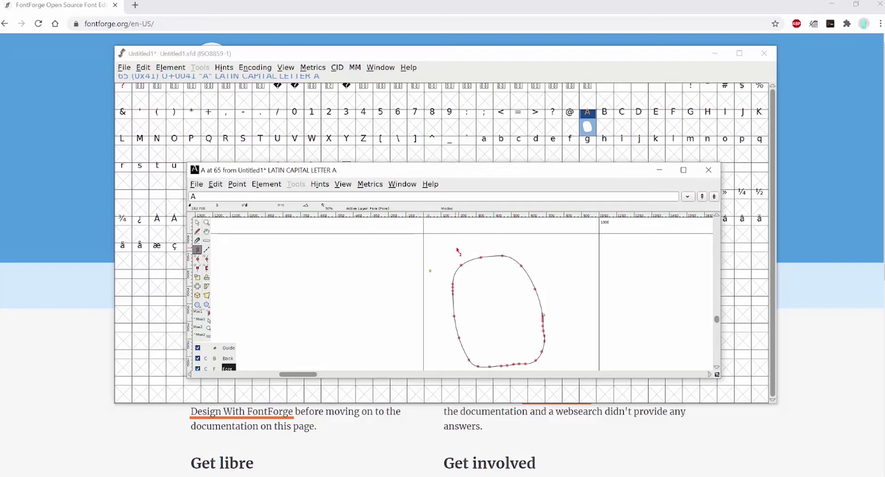
mouse_move(456, 248)
left_mouse_down()
mouse_move(498, 294)
mouse_move(549, 264)
mouse_move(489, 244)
mouse_move(493, 275)
left_mouse_up()
key("ctrl+z")
key("ctrl+z")
key("ctrl+z")
key("ctrl+z")
key("ctrl+z")
key("ctrl+z")
left_click(199, 250)
left_click(207, 250)
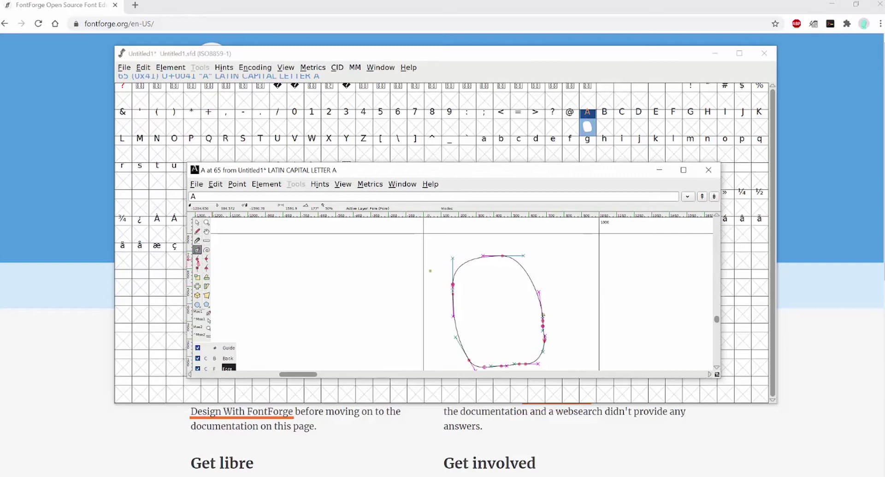
left_click(198, 259)
Draw a curled contour over the loop's top-left using curve and corner points, and close it
left_click_drag(454, 259, 552, 253)
left_click(206, 260)
left_click(498, 297)
left_click(466, 282)
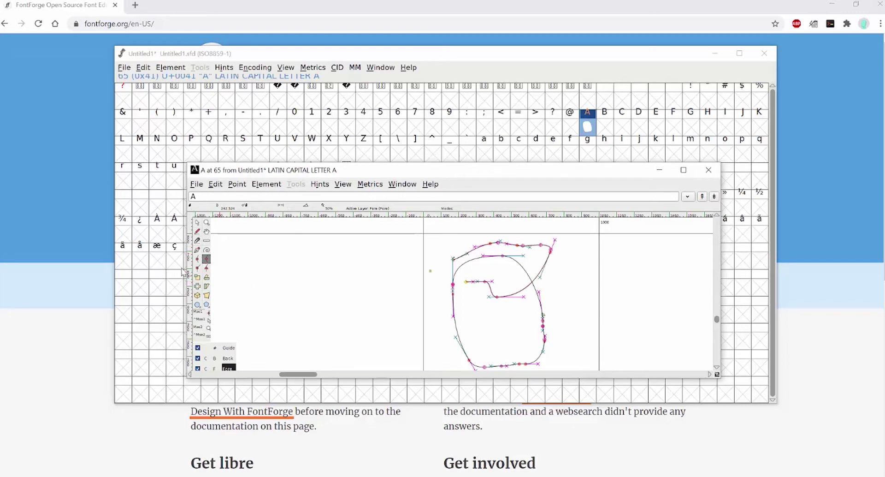
left_click(198, 268)
left_click(431, 280)
left_click(435, 245)
left_click(207, 268)
left_click(469, 237)
left_click(455, 257)
left_click(454, 259)
left_click(198, 277)
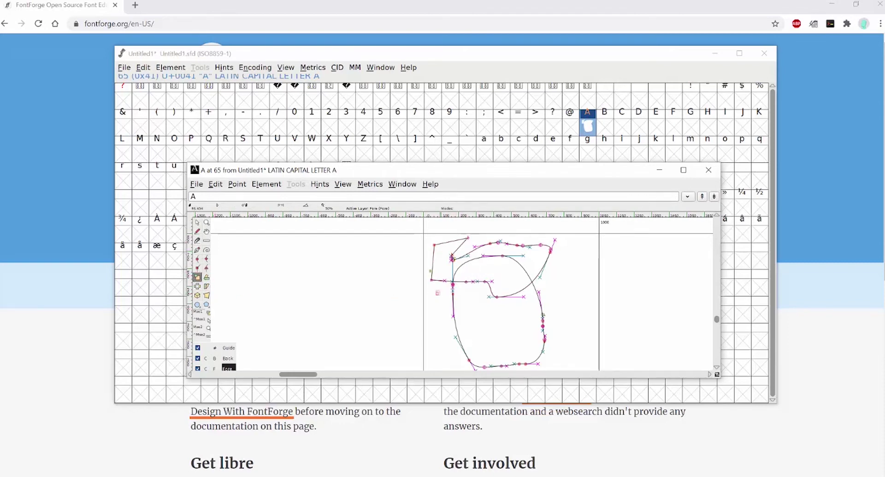
left_click_drag(434, 295, 439, 297)
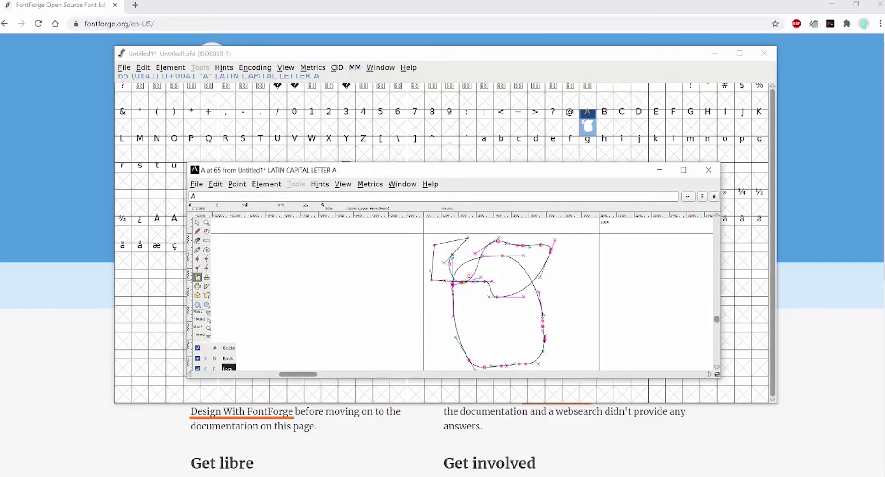
key("ctrl+z")
left_click(197, 222)
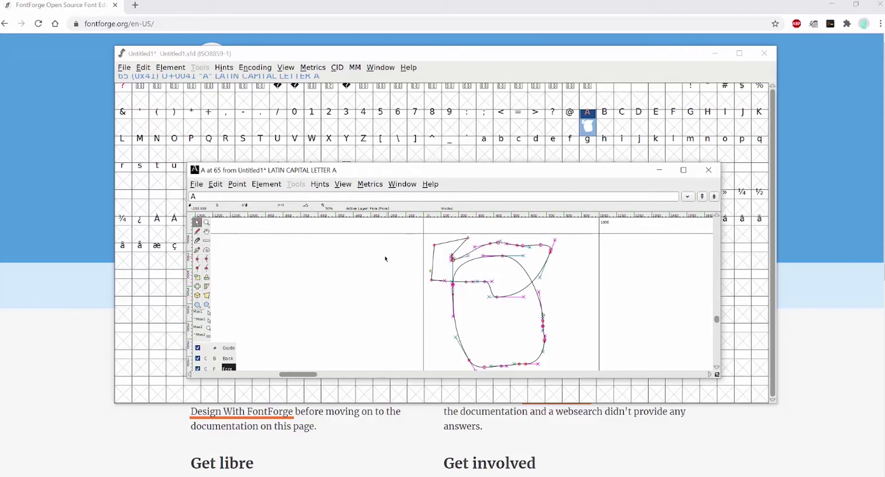
left_click_drag(405, 232, 577, 329)
scroll(579, 326, "down", 3)
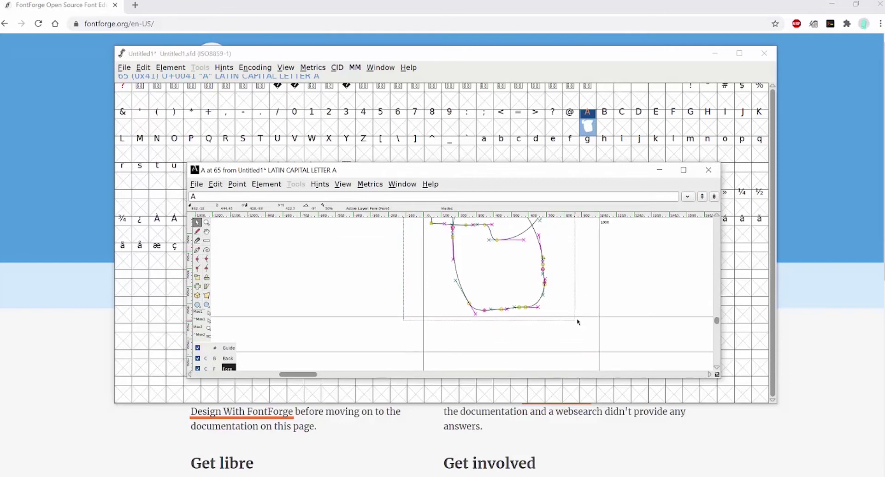
scroll(579, 319, "up", 3)
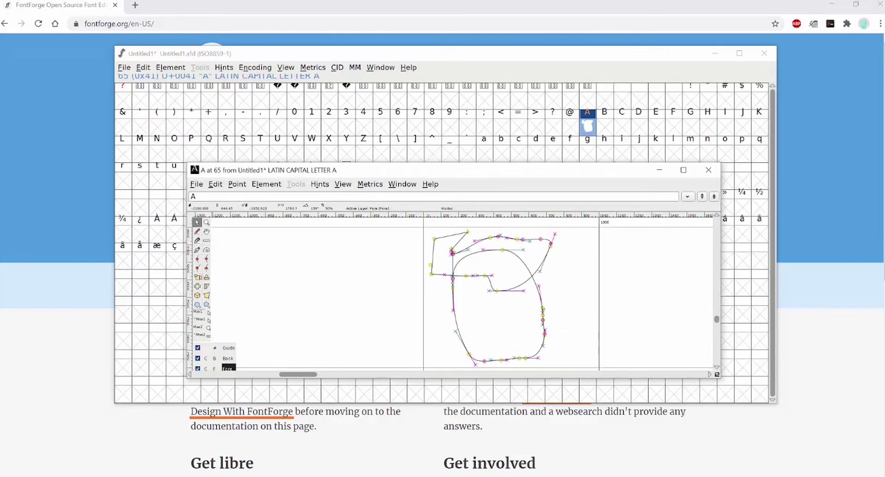
left_click(198, 277)
mouse_move(488, 303)
left_mouse_down()
mouse_move(441, 302)
mouse_move(504, 305)
mouse_move(496, 318)
mouse_move(489, 303)
left_mouse_up()
left_click(207, 277)
left_click_drag(430, 293, 490, 291)
left_click(197, 286)
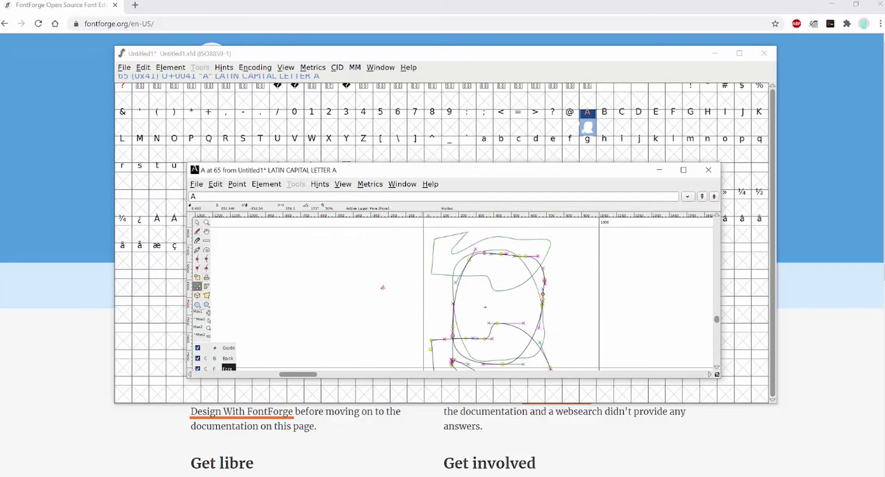
left_click_drag(415, 233, 423, 320)
left_click_drag(408, 284, 406, 322)
left_click(207, 286)
left_click_drag(422, 294, 447, 295)
left_click_drag(355, 295, 497, 287)
left_click(197, 295)
left_click(207, 295)
Try a rectangle and a hexagon on the A canvas, undoing the hexagon
left_click(197, 304)
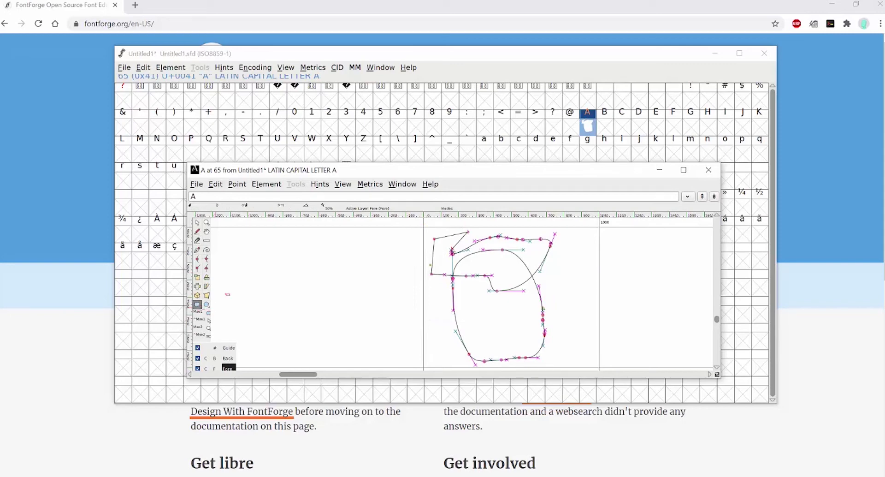
left_click_drag(396, 282, 505, 327)
left_click_drag(197, 304, 216, 303)
left_click_drag(388, 276, 365, 313)
key("ctrl+z")
key("ctrl+z")
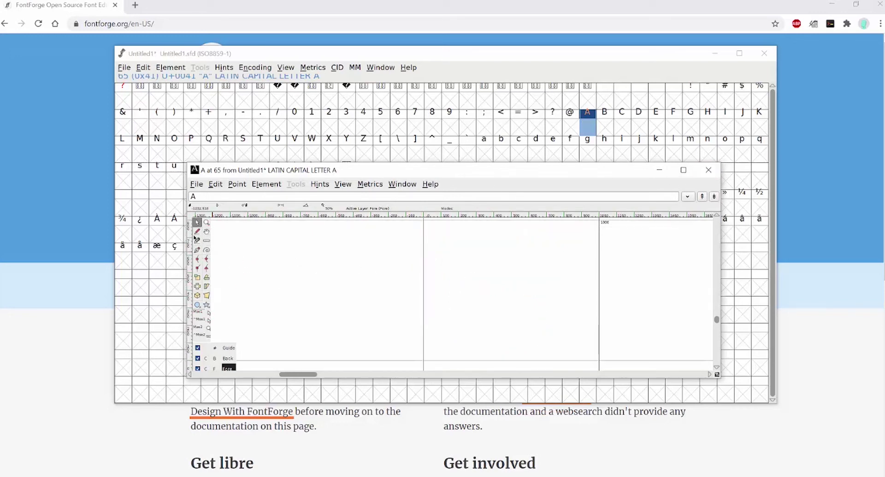
Draw the straight-edged outer outline of the capital A with the pen and close it
left_click(198, 250)
left_click(443, 360)
left_click(483, 249)
left_click(547, 235)
left_click(579, 360)
left_click(537, 361)
left_click(528, 319)
left_click(498, 320)
left_click(470, 360)
left_click(443, 360)
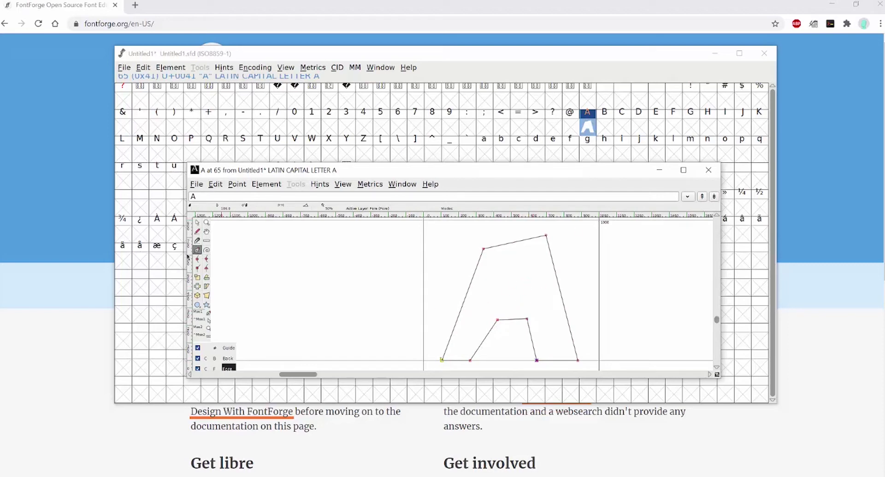
Draw the A's four-sided inner counter and select that contour
left_click(503, 267)
left_click(527, 261)
left_click(528, 300)
left_click(500, 301)
left_click(197, 222)
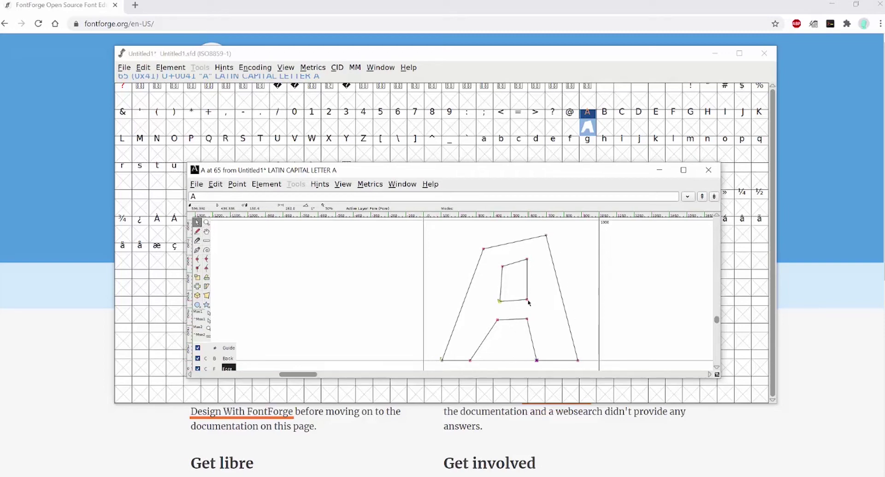
double_click(509, 264)
left_click(267, 185)
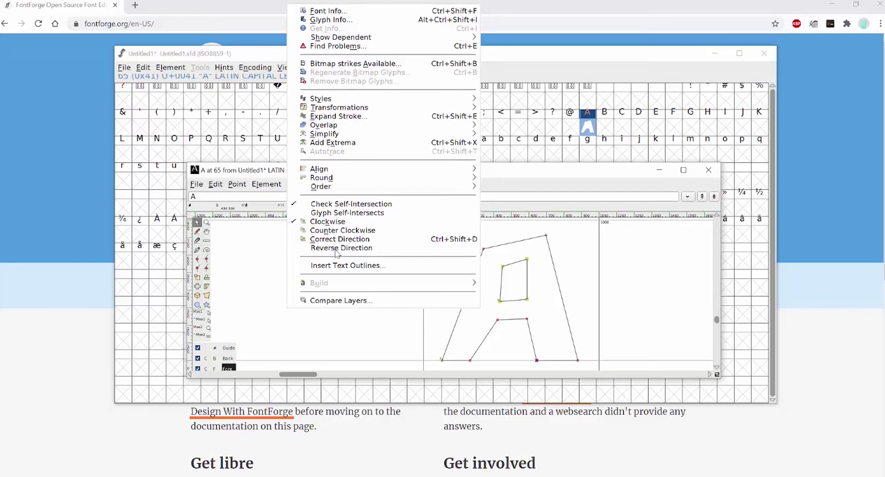
Apply Element > Reverse Direction to the selected inner counter contour
left_click(337, 249)
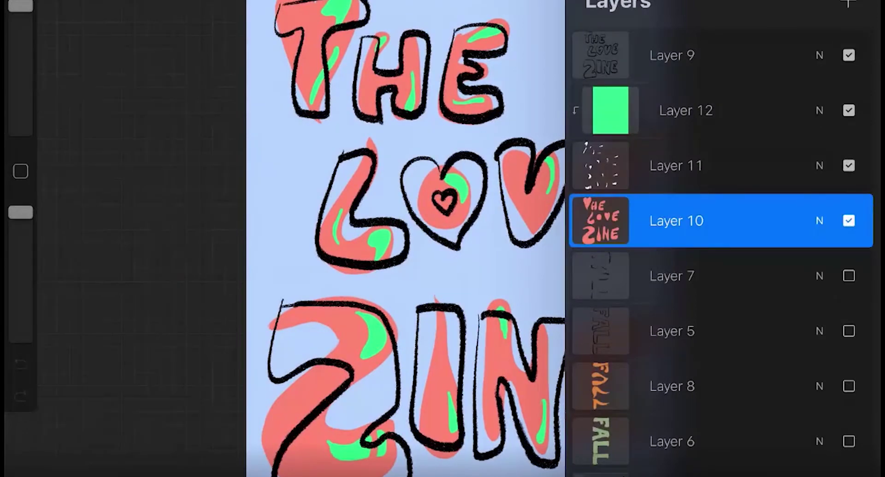
Check Layer 11's flecks, then rename the layer to 'Highlight'
left_click(849, 165)
left_click(849, 165)
left_click(676, 165)
left_click(675, 165)
left_click(500, 4)
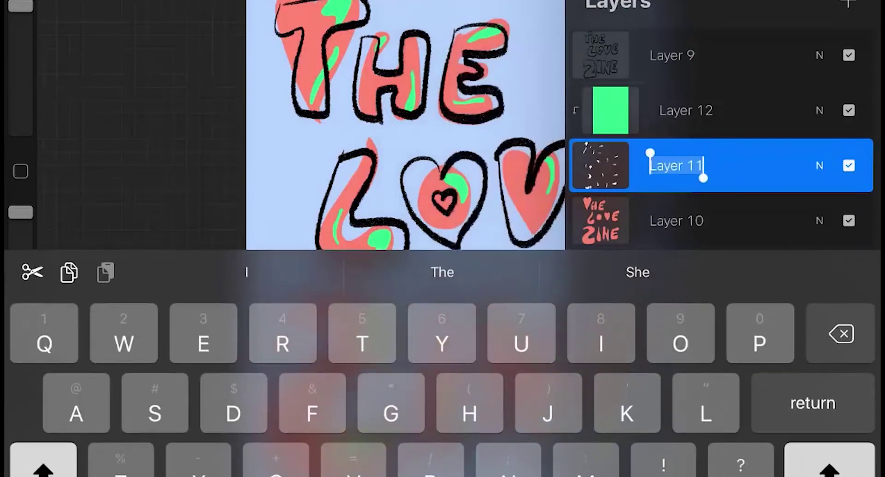
type("Highlight")
key("Return")
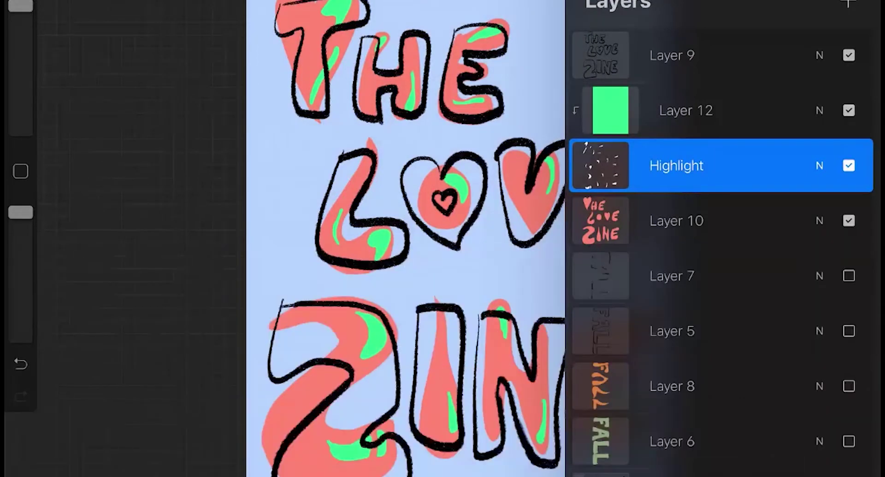
Toggle layer visibility to compare, leaving Layer 9's black outlines hidden
left_click(849, 110)
left_click(849, 110)
left_click(819, 165)
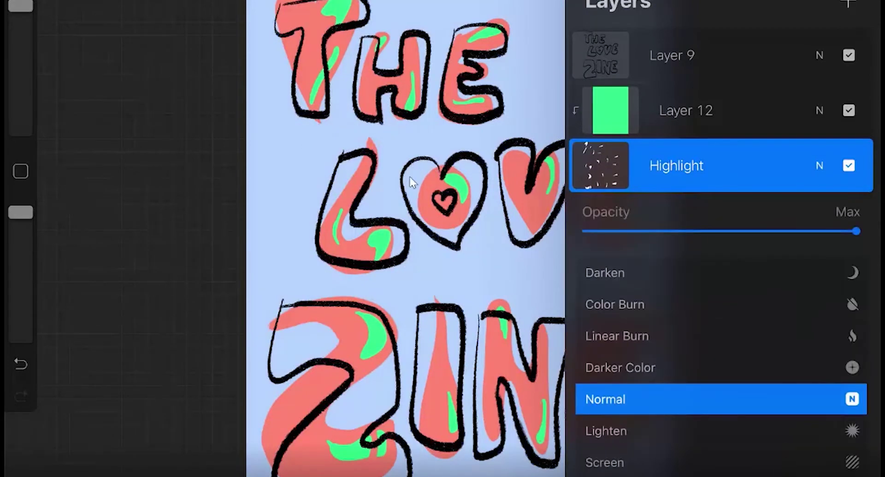
left_click(849, 55)
left_click(460, 189)
scroll(446, 194, "down", 3)
key("l")
left_click(848, 55)
left_click(849, 55)
left_click(848, 220)
left_click(849, 221)
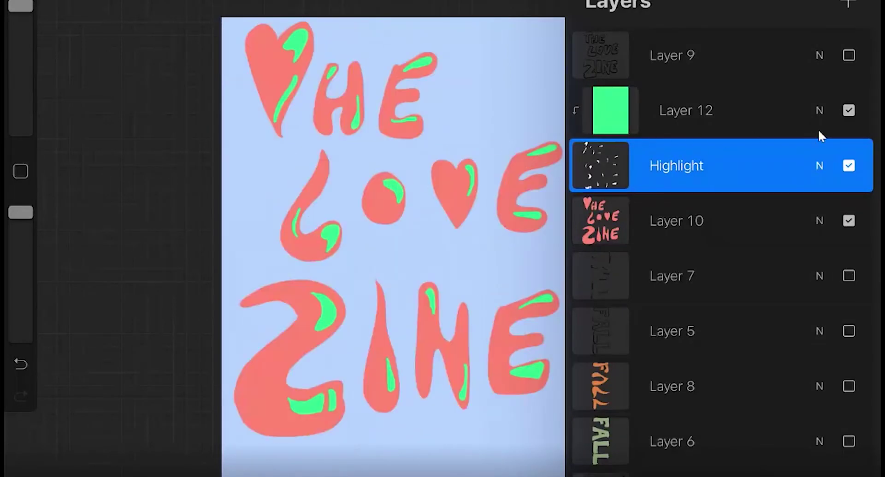
scroll(818, 128, "down", 1)
key("l")
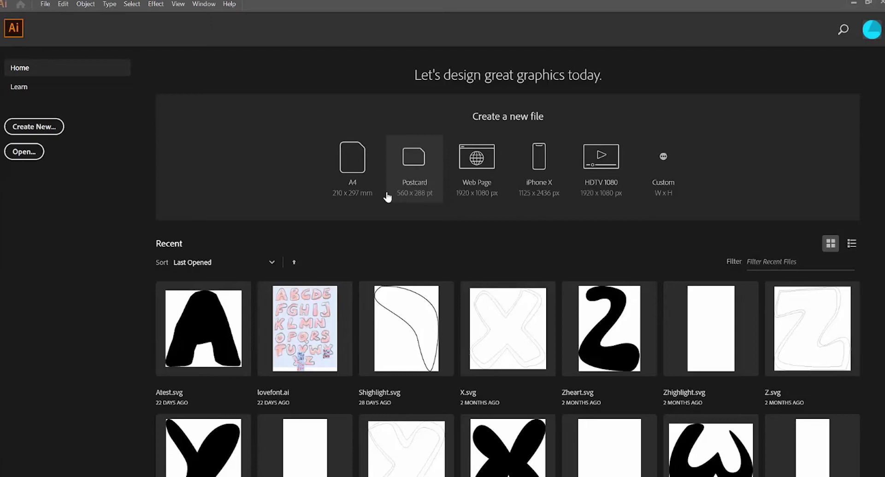
Create the Untitled-1 document using the 1000 × 1000 px custom preset
left_click(40, 130)
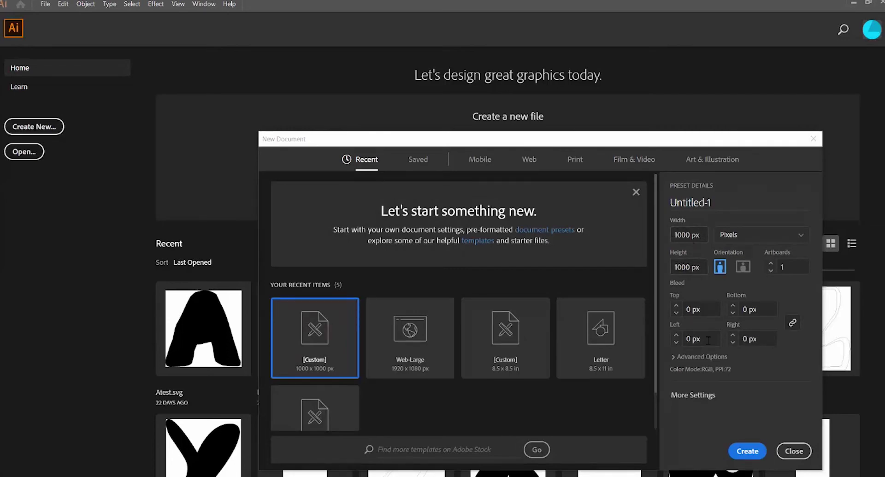
left_click(748, 450)
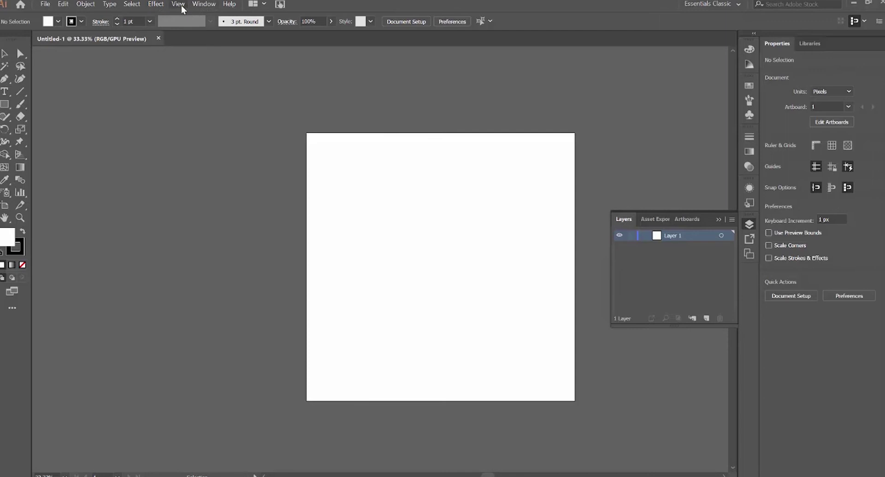
Turn on rulers, drag a horizontal guide down to Y 800 px, and centre the artboard
left_click(183, 7)
mouse_move(216, 261)
left_click(350, 262)
key("ctrl+plus")
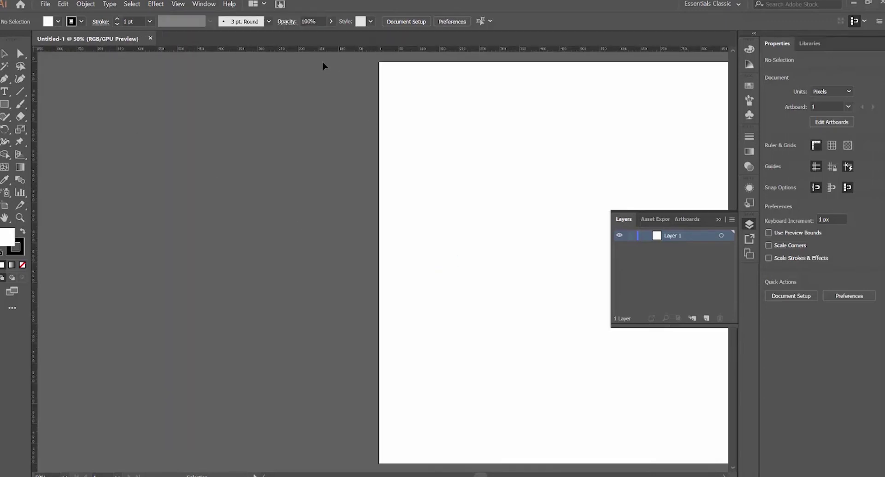
left_click_drag(187, 51, 236, 289)
left_click_drag(251, 340, 251, 384)
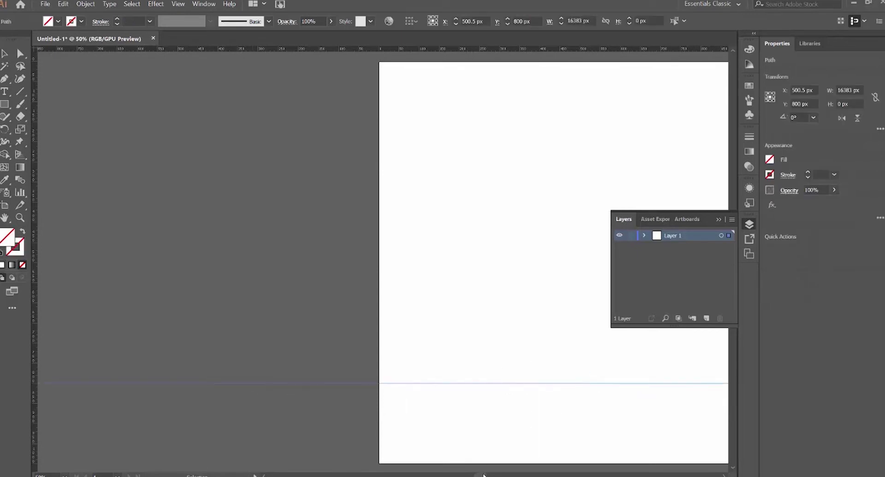
left_click_drag(484, 475, 495, 475)
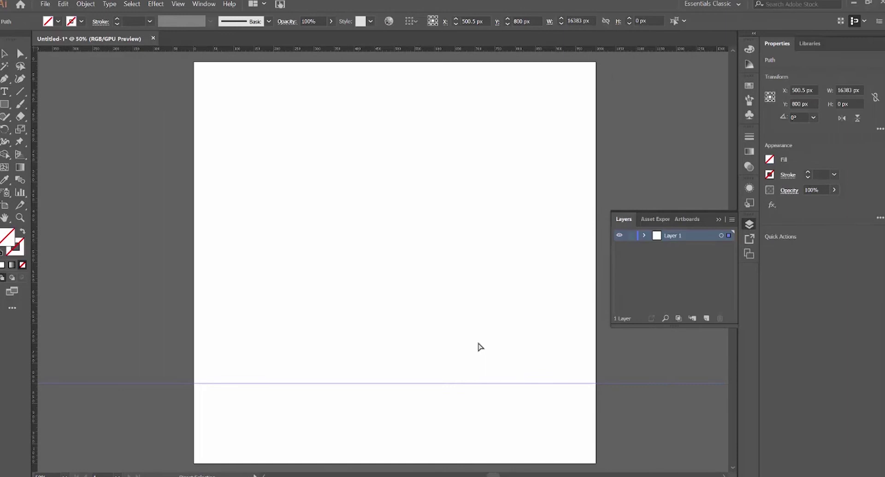
Place the hand-drawn alphabet PNG onto the Illustrator canvas
key("ctrl+minus")
left_click(45, 4)
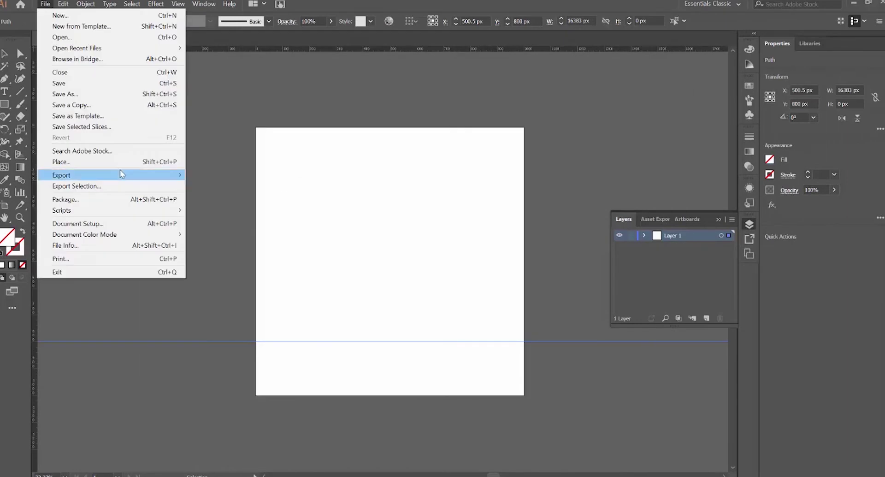
mouse_move(122, 174)
left_click(61, 161)
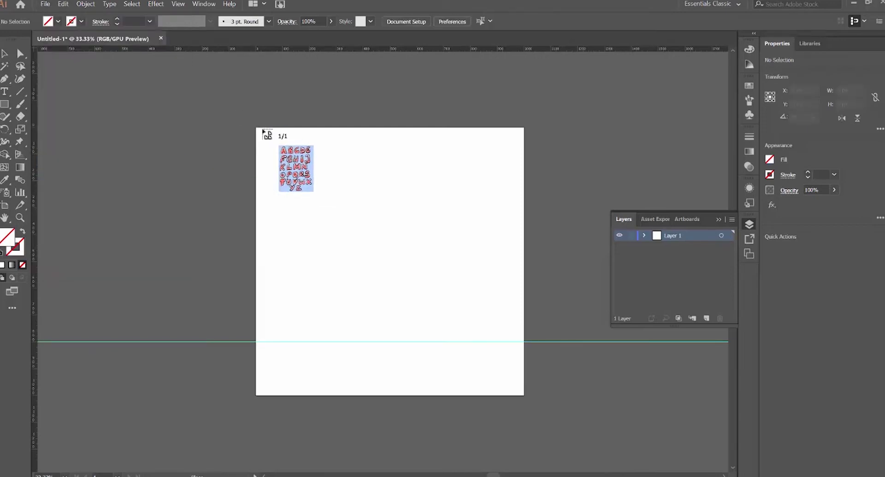
left_click(229, 95)
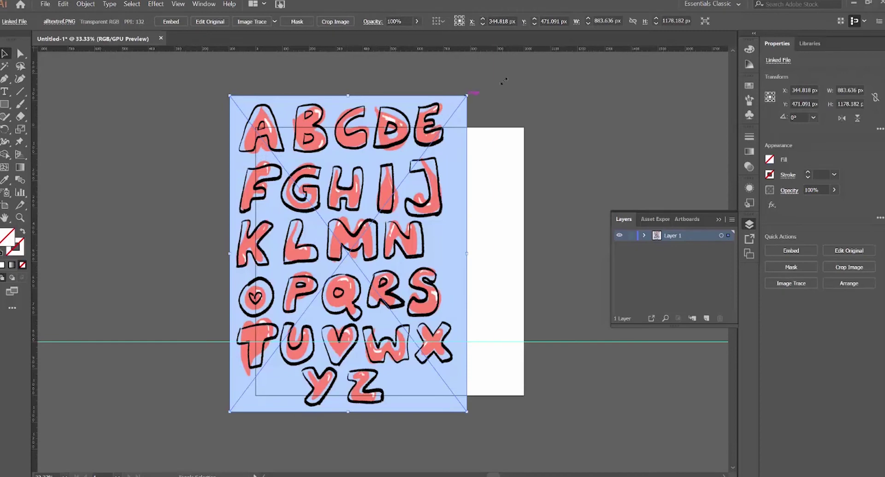
Enlarge and align the image so letter A fills the artboard, then lock Layer 1
left_click_drag(504, 81, 593, 50)
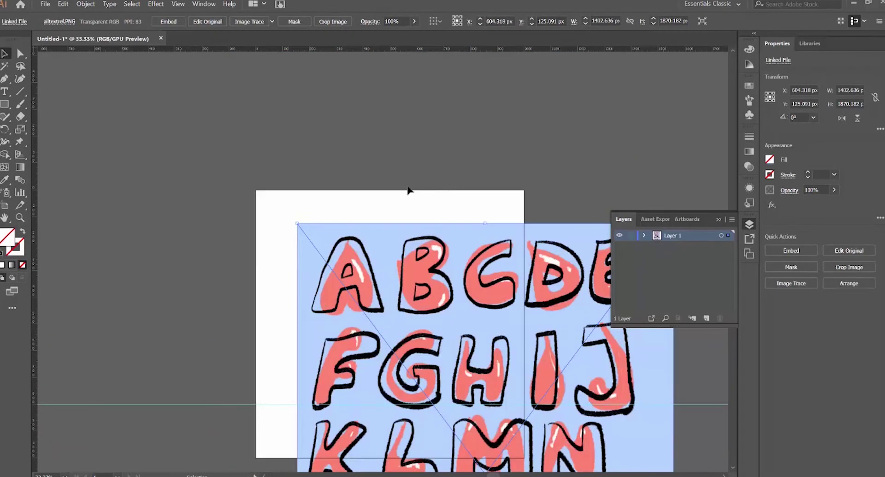
left_click_drag(408, 341, 400, 383)
left_click_drag(249, 315, 157, 181)
left_click_drag(323, 274, 227, 192)
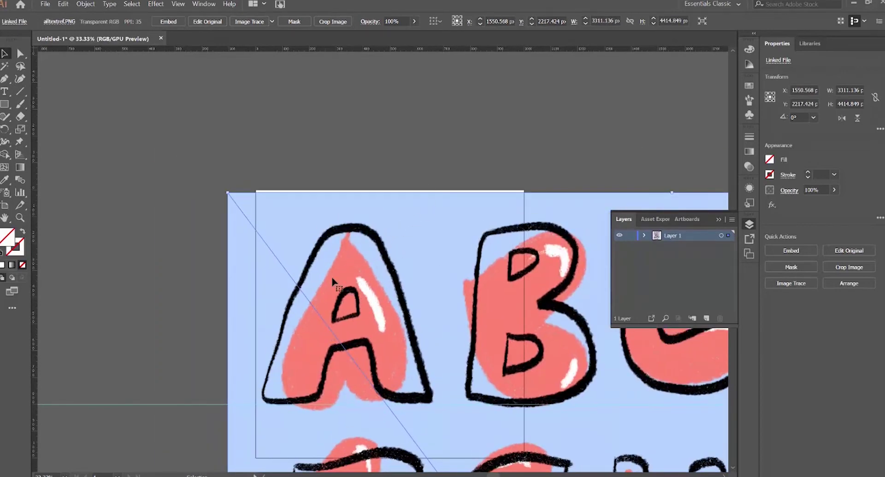
key("Left")
key("Left")
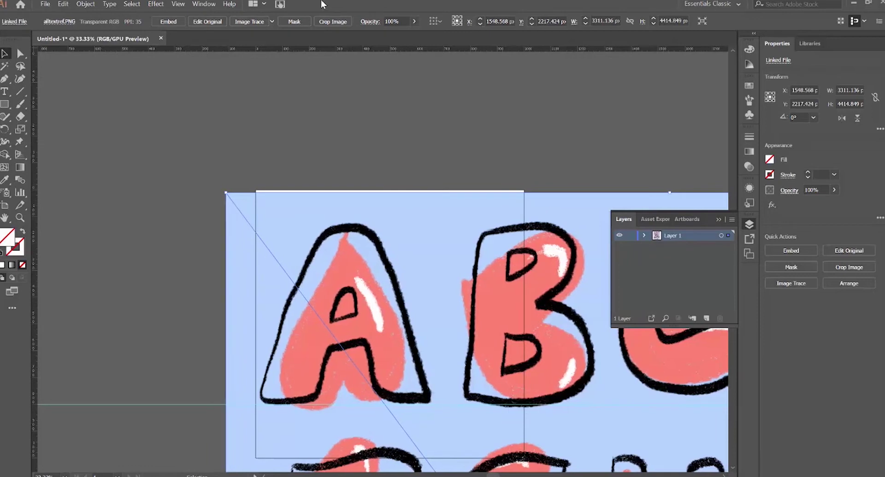
key("Left")
key("Left")
key("Left")
key("Left")
key("Left")
key("Left")
key("Left")
key("Left")
key("Left")
key("Left")
key("Left")
key("Left")
key("Left")
key("Left")
key("Left")
key("Left")
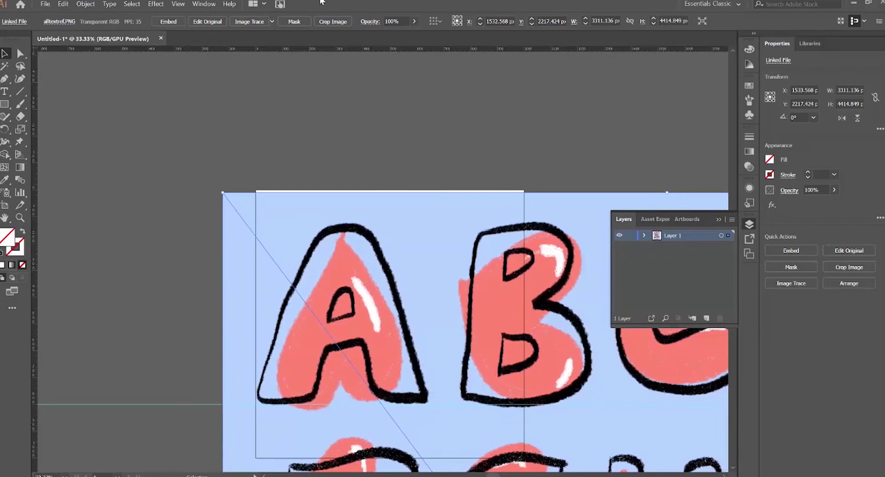
key("Left")
key("Left")
key("Left")
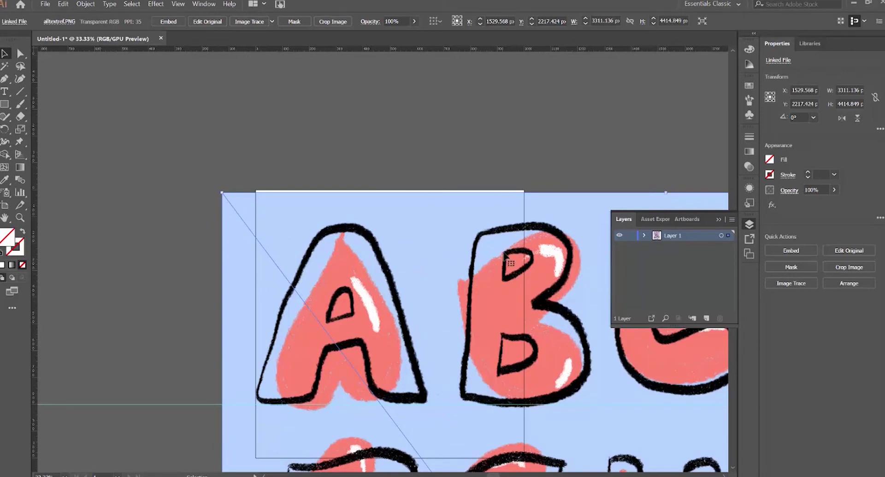
left_click(631, 236)
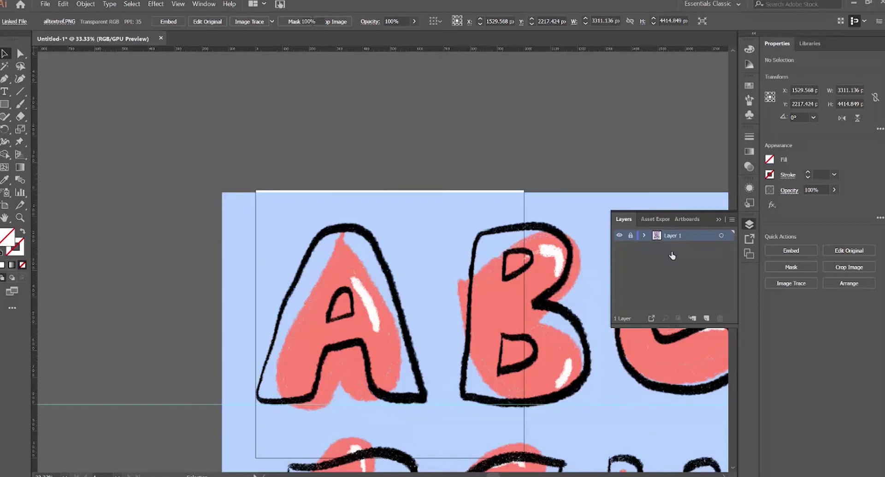
Add a new layer above the image and name it A
left_click(707, 319)
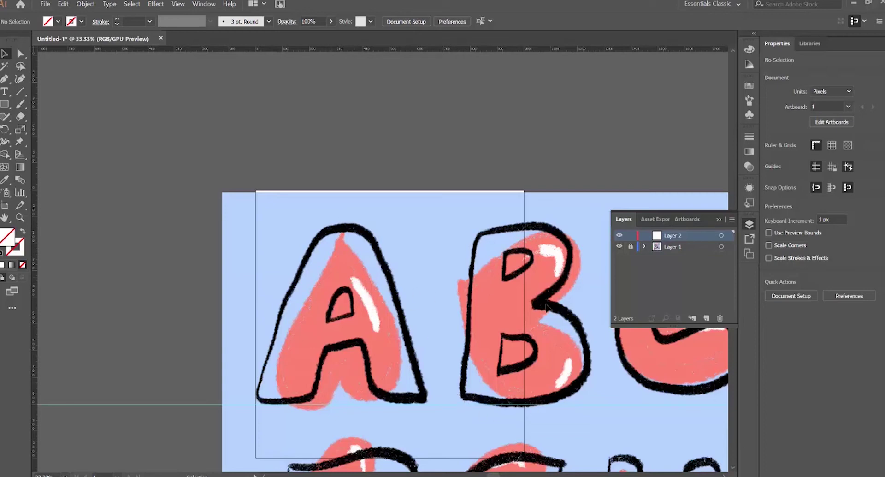
double_click(674, 237)
type("A")
key("Return")
With the Pen tool, trace the A's right edge from its top down to the bottom
left_click(6, 79)
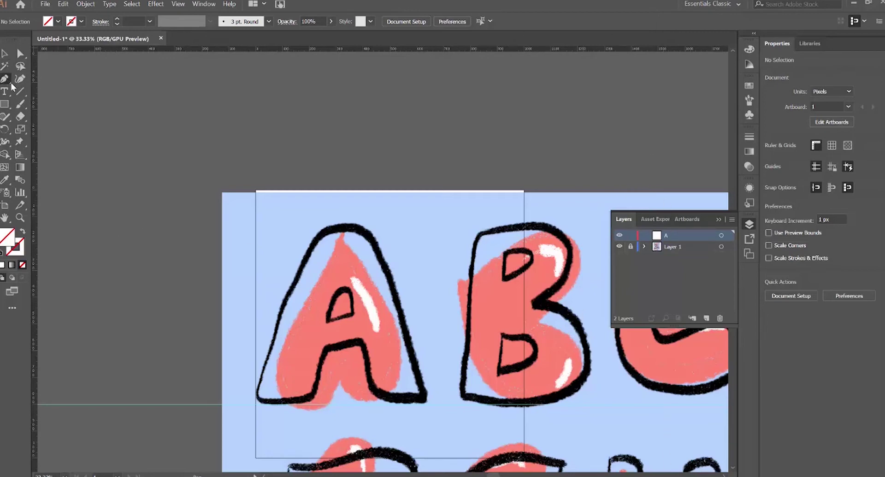
left_click(332, 226)
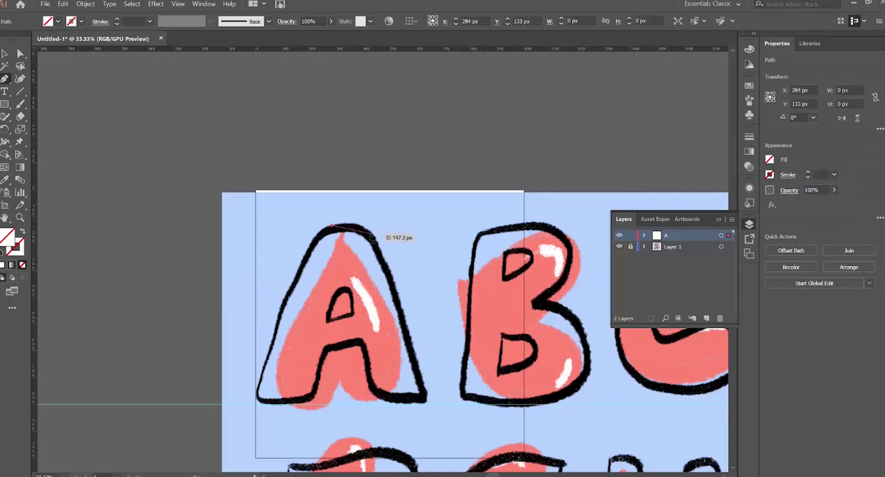
left_click_drag(373, 236, 385, 253)
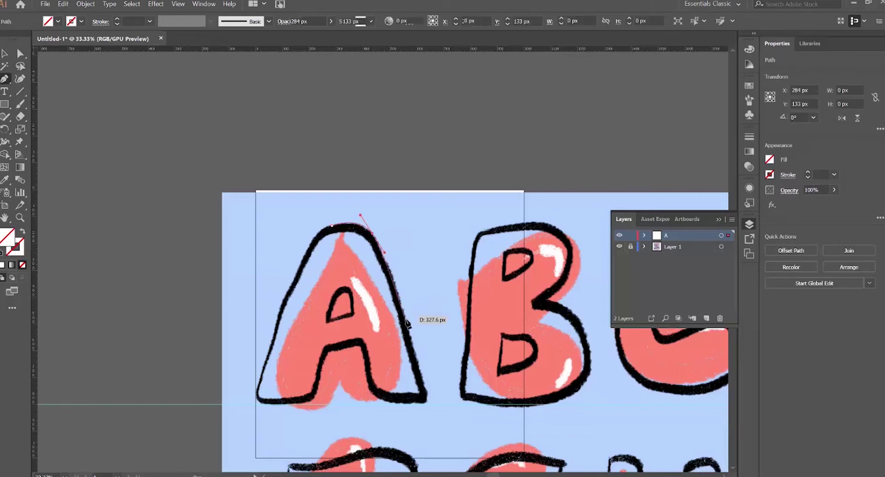
left_click_drag(407, 323, 417, 359)
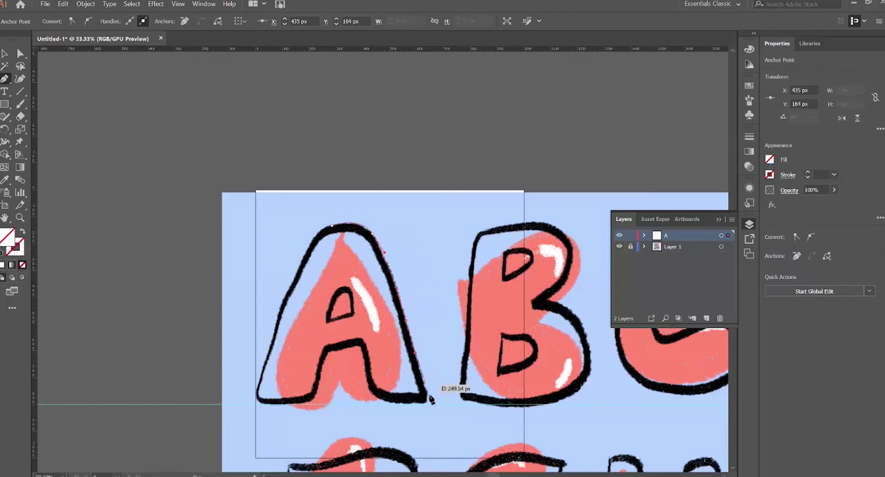
left_click_drag(430, 393, 394, 400)
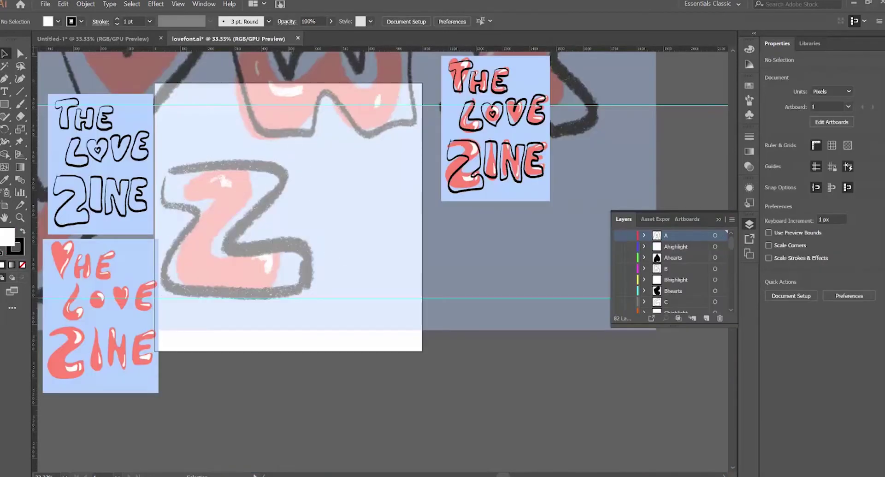
Hide layer A's traced outline in lovefont.ai's Layers panel
scroll(507, 269, "up", 1)
left_click(620, 236)
scroll(673, 263, "down", 9)
scroll(676, 267, "down", 11)
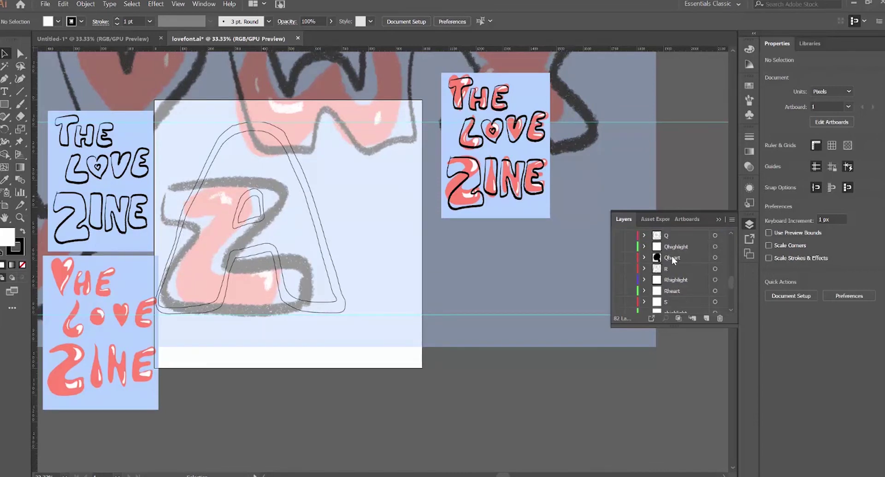
scroll(673, 260, "up", 7)
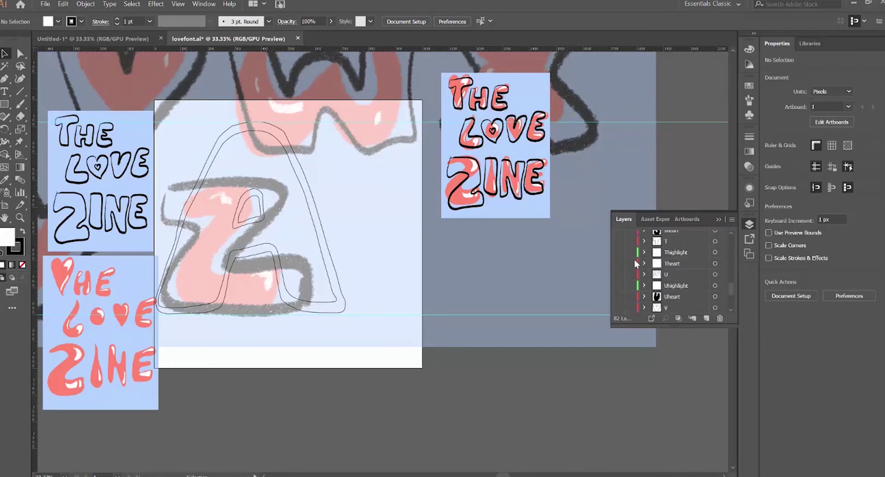
scroll(621, 239, "up", 12)
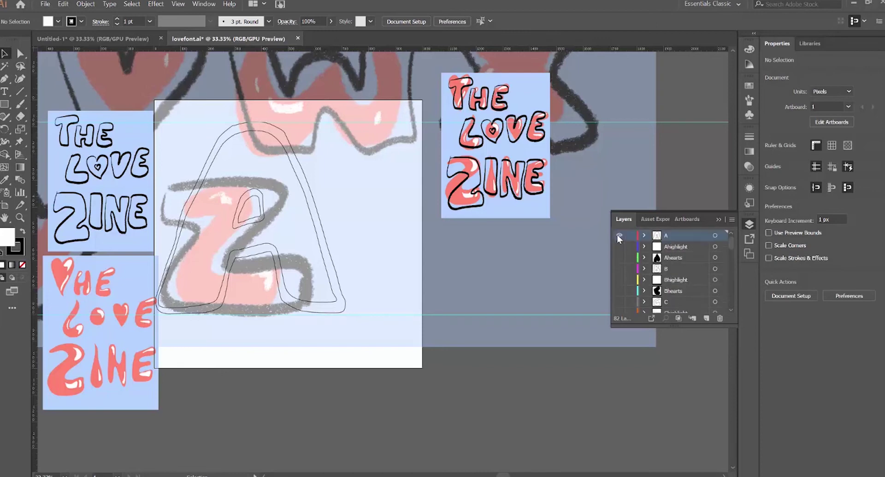
left_click(621, 236)
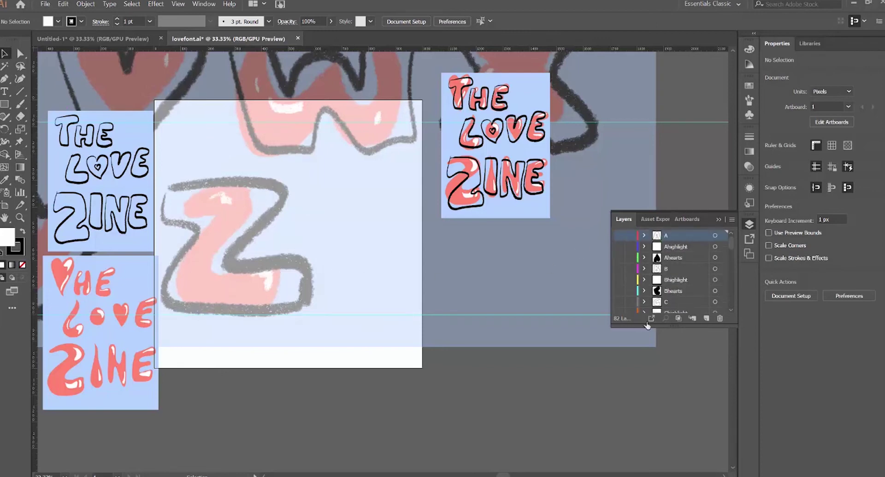
Select the layers from Ahighlight through the bottom layer and delete them
left_click(681, 247)
scroll(692, 279, "down", 20)
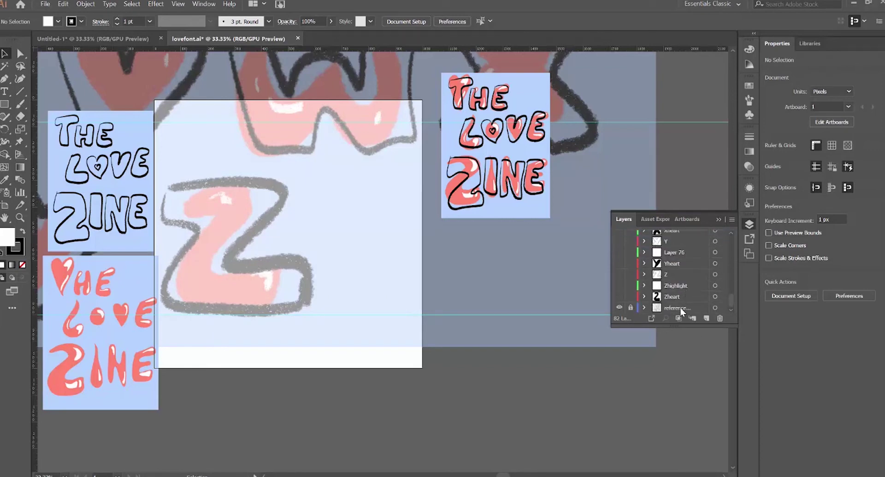
left_click(668, 309, "shift")
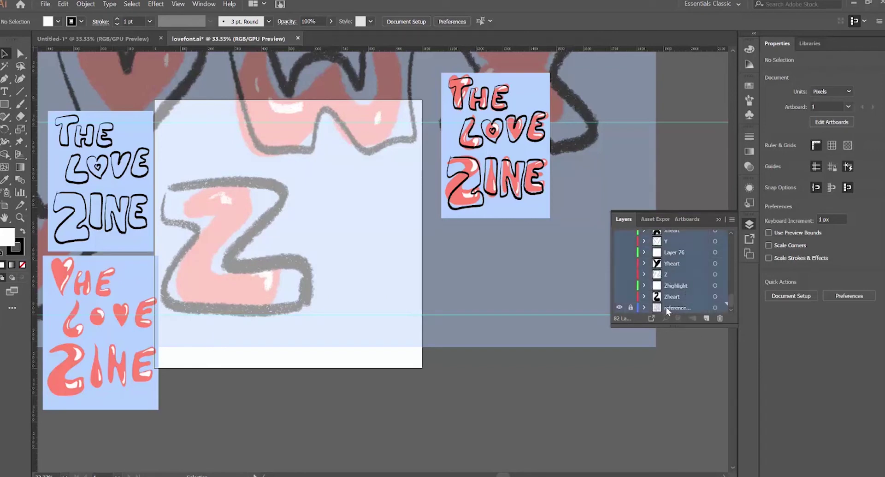
left_click(719, 318)
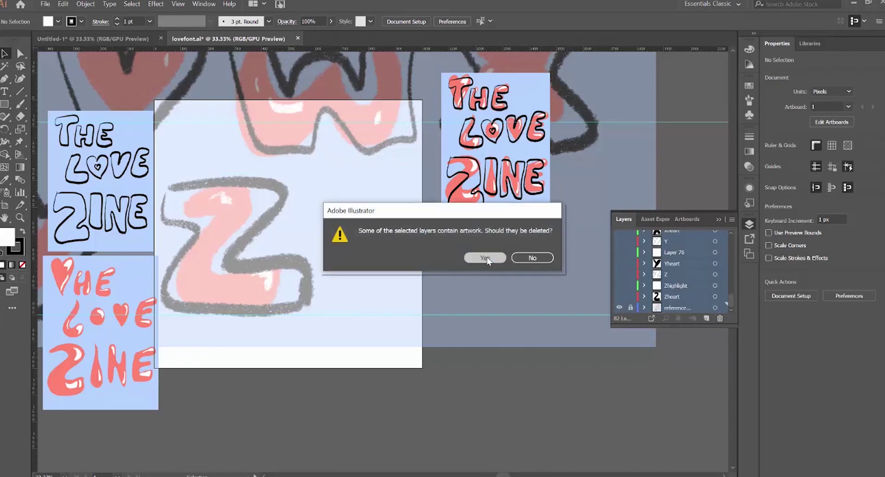
Confirm deleting the layers, show layer A again and return to full-colour preview
left_click(486, 258)
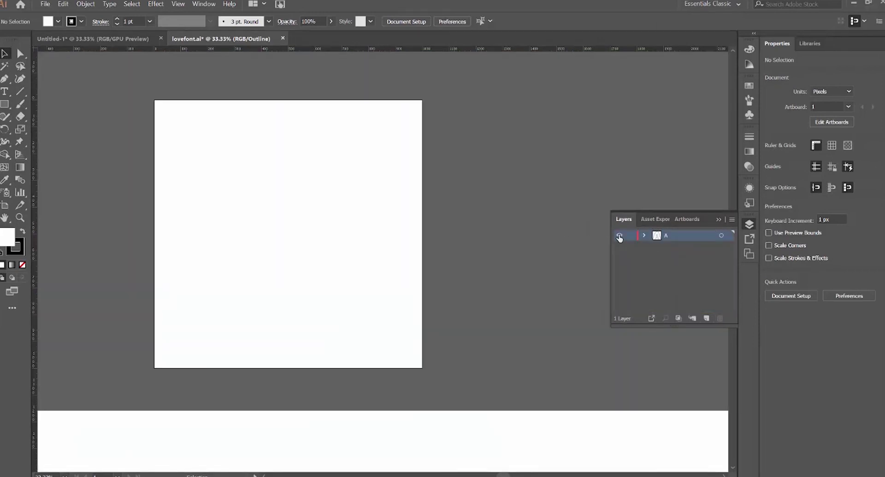
left_click(619, 236)
key("ctrl+y")
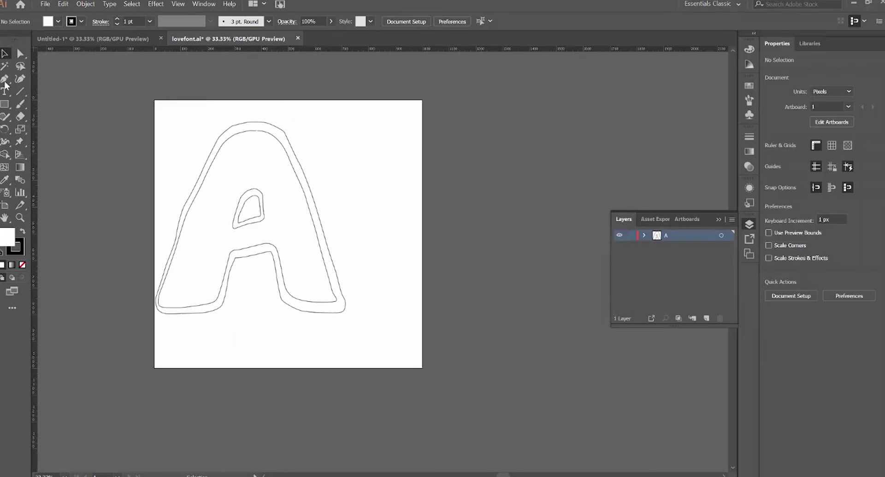
Begin saving the document as A.svg in SVG format, then cancel without saving
left_click(45, 5)
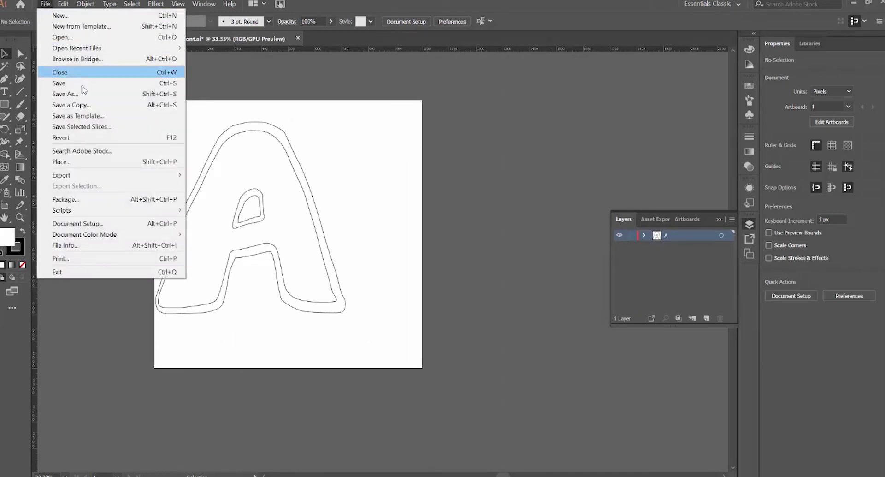
left_click(88, 94)
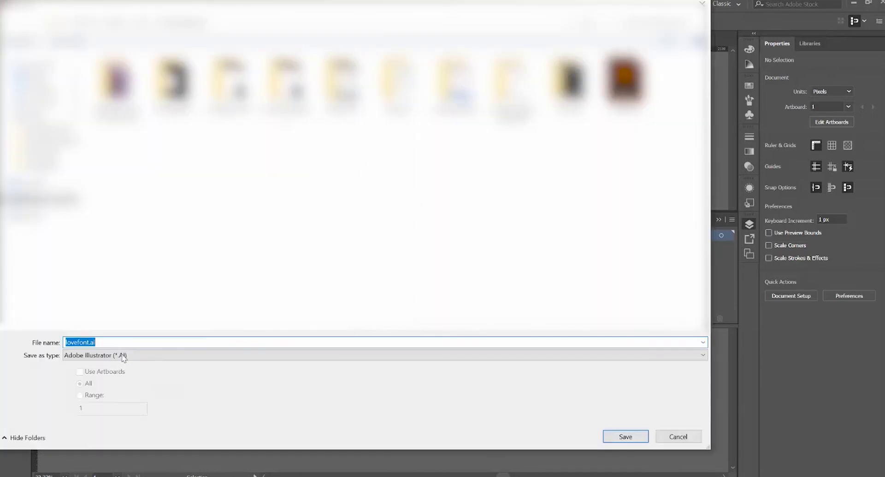
left_click(124, 355)
left_click(122, 401)
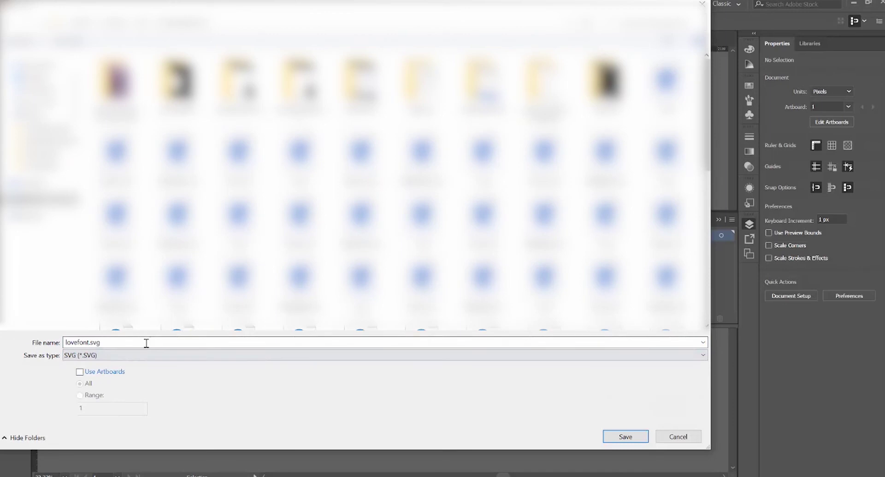
double_click(145, 342)
type("A")
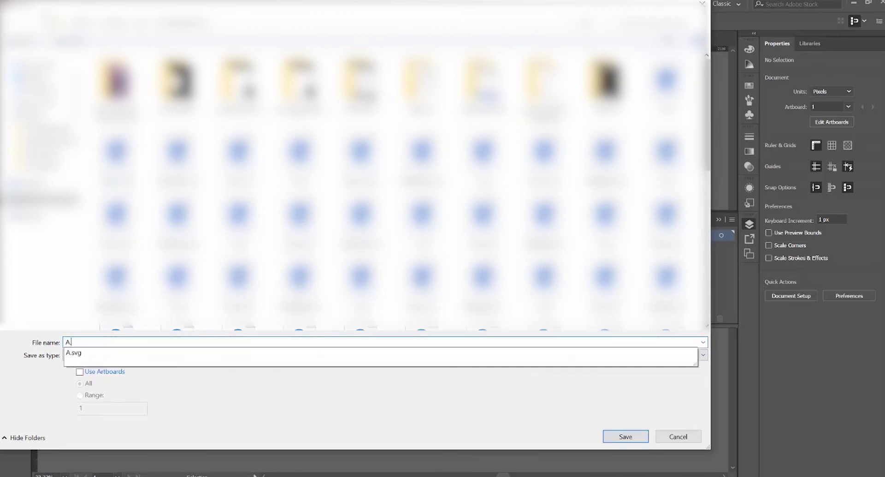
type(".svg")
key("Down")
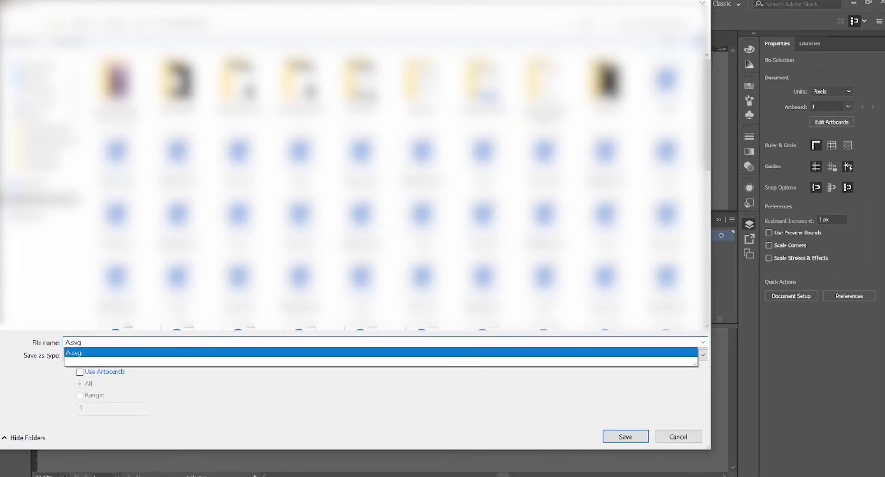
left_click(678, 436)
left_click(679, 436)
Choose Export As from the File menu's Export options
left_click(45, 4)
mouse_move(141, 175)
left_click(478, 173)
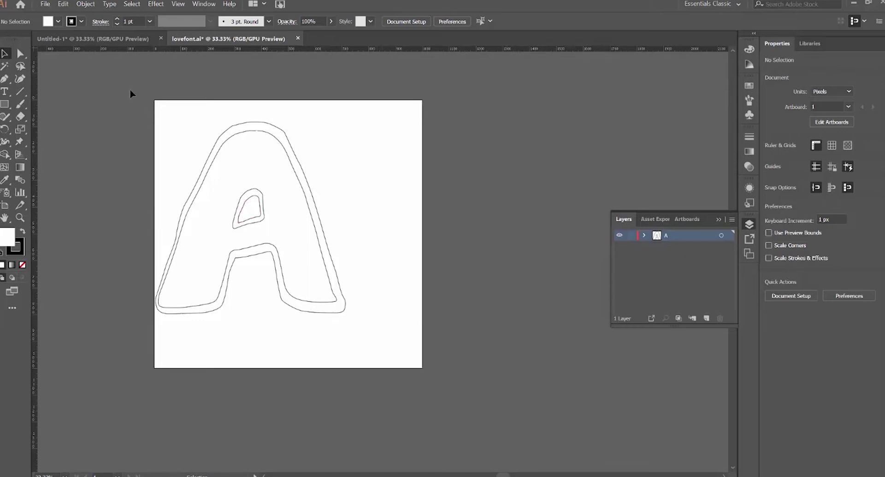
Deselect the A artwork, then create a new FontForge font and open its capital A glyph
left_click_drag(126, 85, 381, 314)
left_click(381, 314)
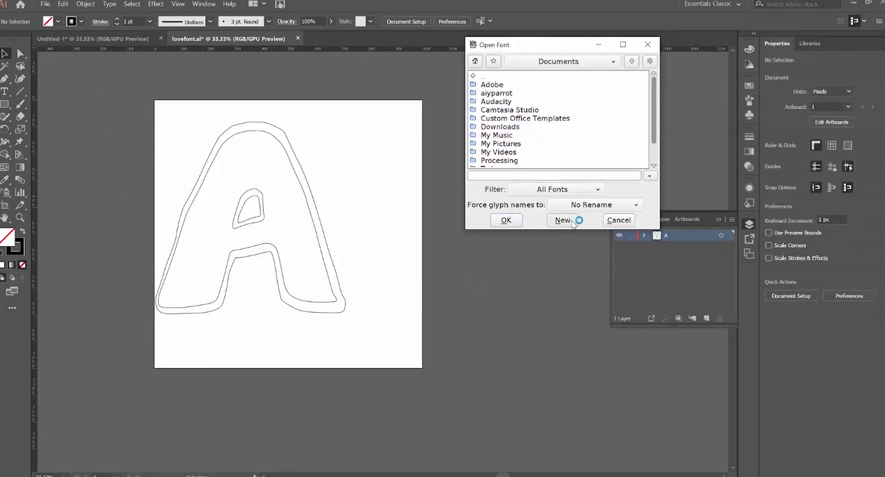
left_click(571, 222)
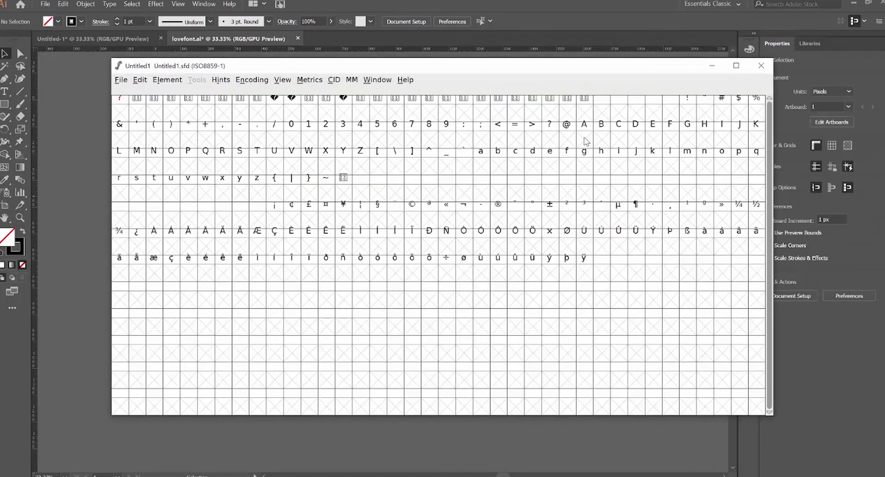
double_click(587, 141)
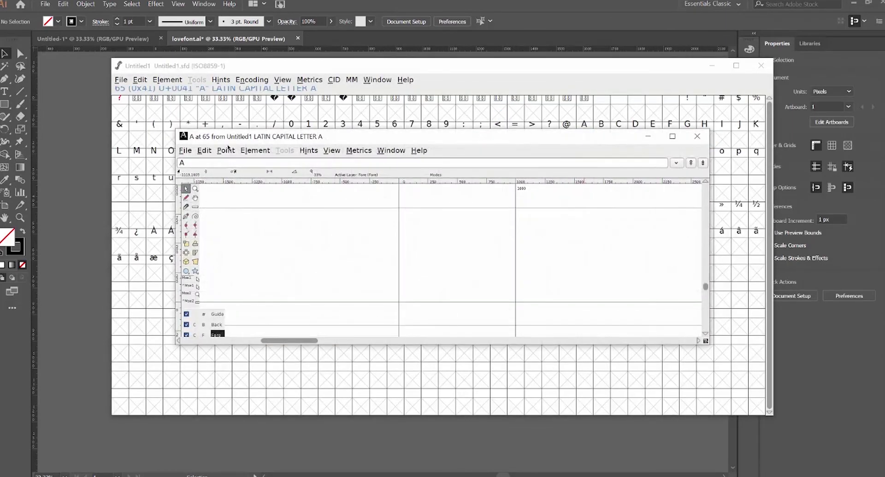
Import A.svg from the fontforgetutorial folder into the A glyph using SVG format
left_click(186, 150)
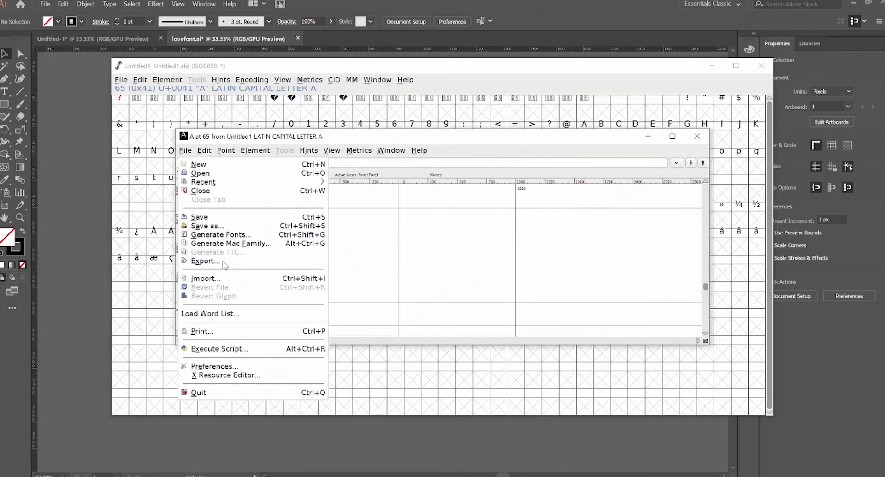
left_click(206, 278)
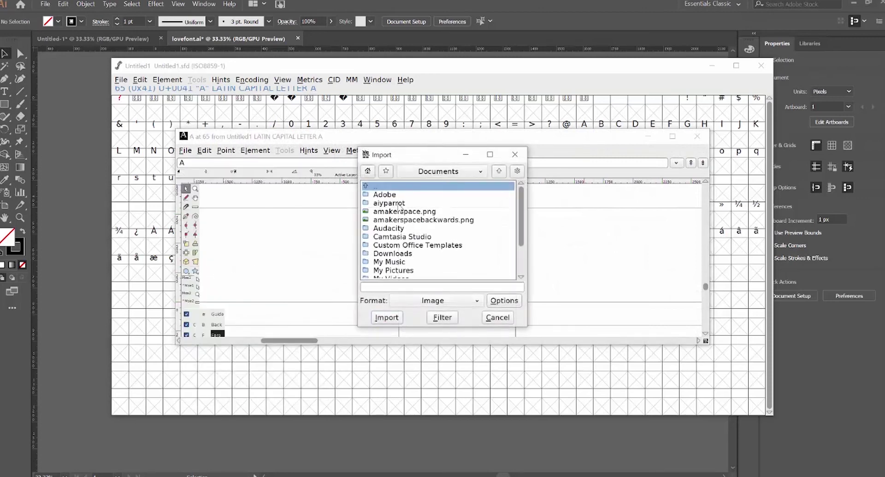
double_click(416, 230)
left_click(435, 300)
left_click(399, 339)
double_click(393, 196)
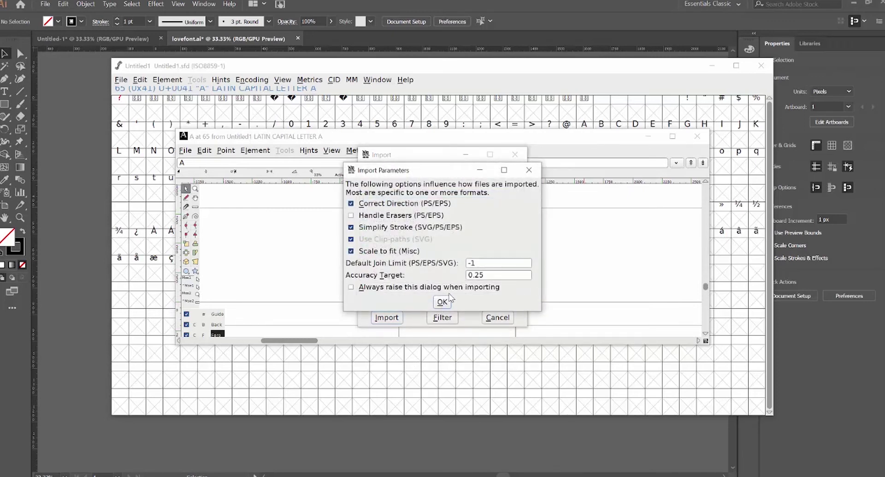
left_click(442, 302)
key("z")
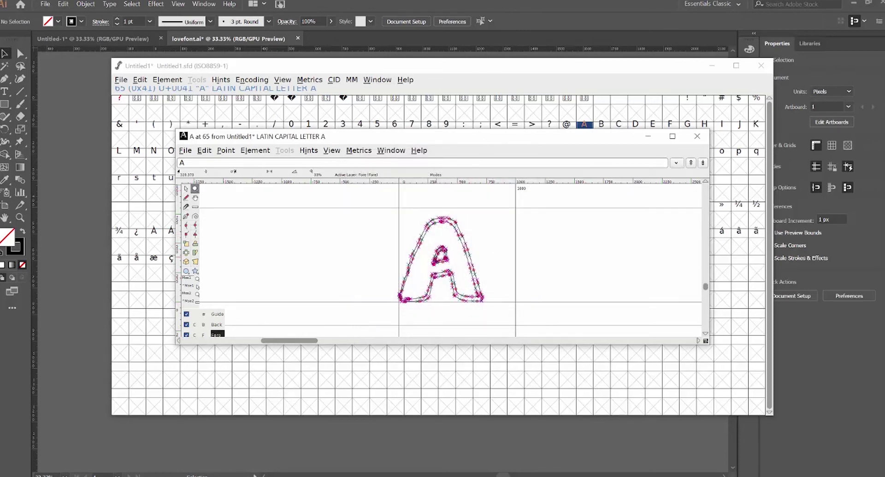
Arrange the windows, moving the A glyph window lower to reveal the font grid
left_click(74, 118)
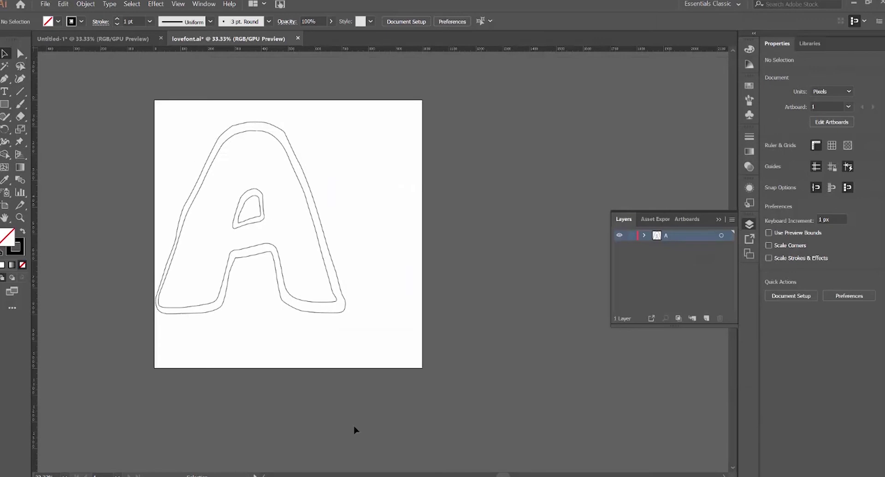
left_click(393, 455)
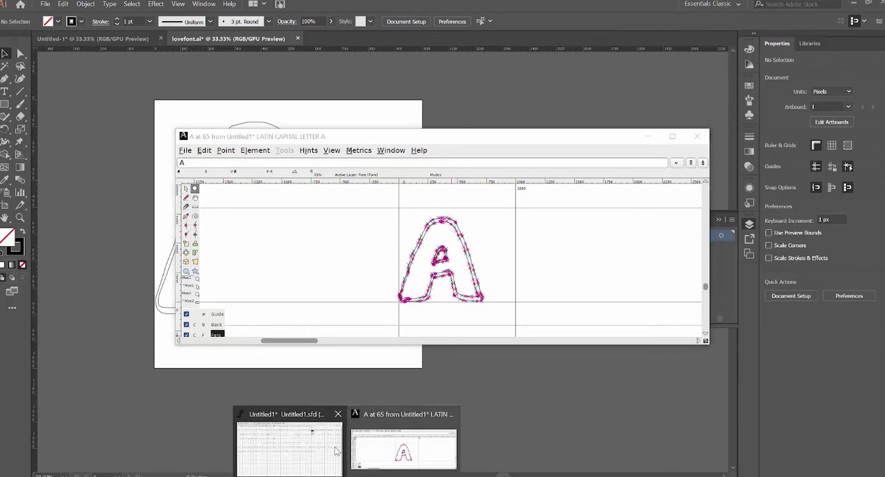
left_click(286, 444)
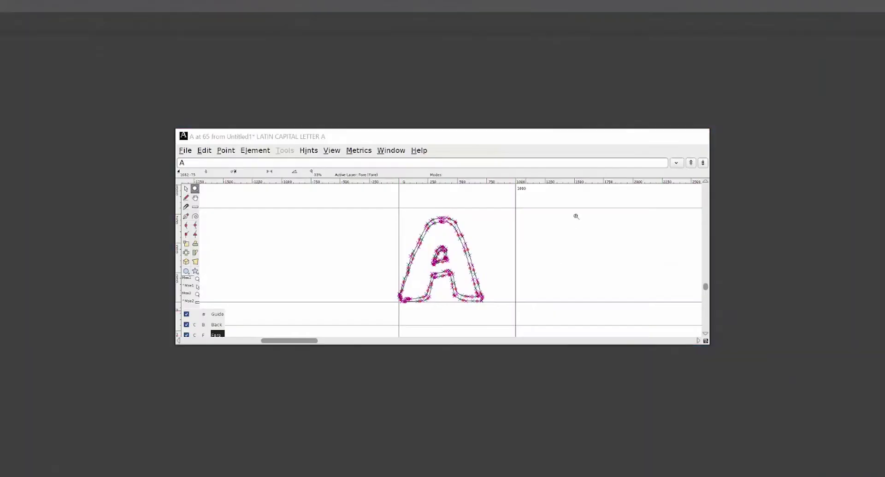
left_click(405, 438)
left_click_drag(542, 138, 538, 188)
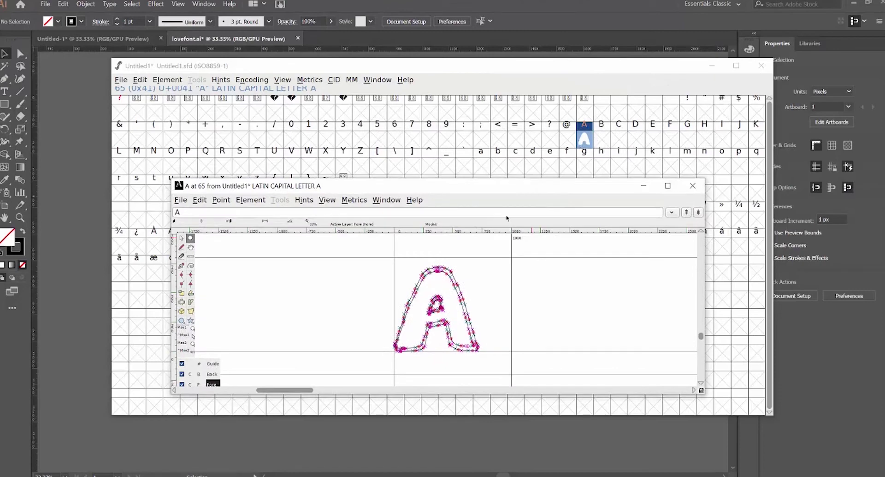
Apply Element > Correct Direction / Counter Clockwise to the A outline
left_click(181, 238)
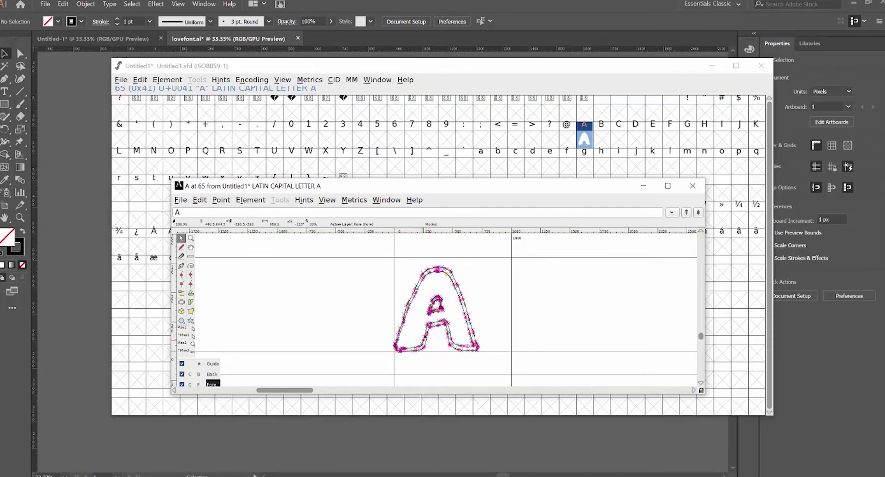
left_click(257, 200)
left_click(327, 231)
left_click(250, 200)
left_click(319, 230)
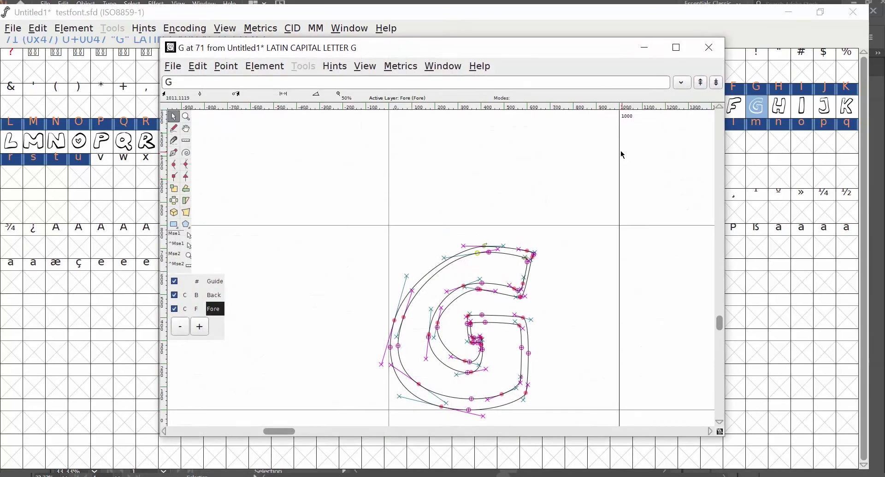
Narrow G's advance width to 758 and preview GABCDEFG in a new metrics window
left_click_drag(620, 154, 565, 154)
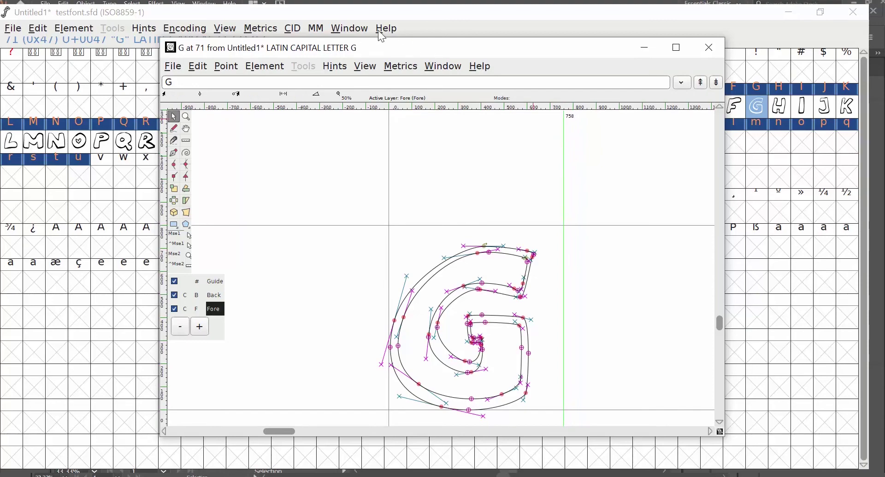
left_click(402, 67)
left_click(407, 83)
left_click(402, 208)
type("ABCDEFG")
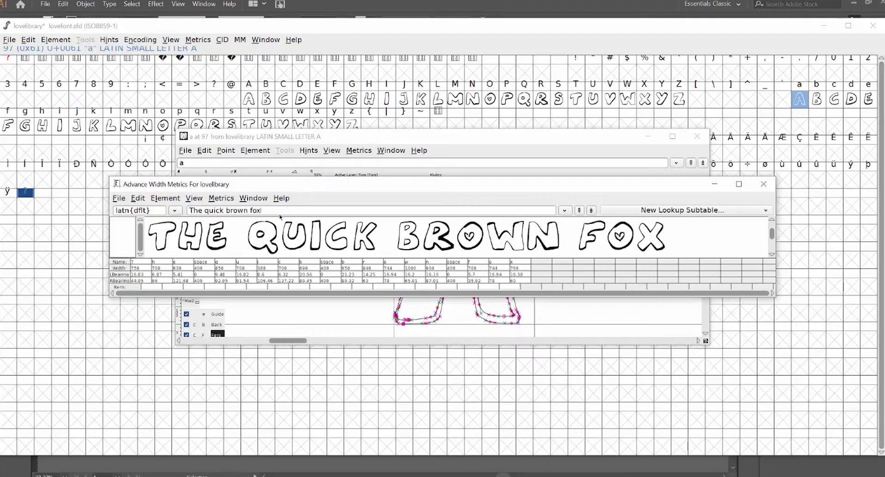
Add 'jumped over the lazy dog' to the metrics preview, then close the metrics and glyph windows
type("jumped")
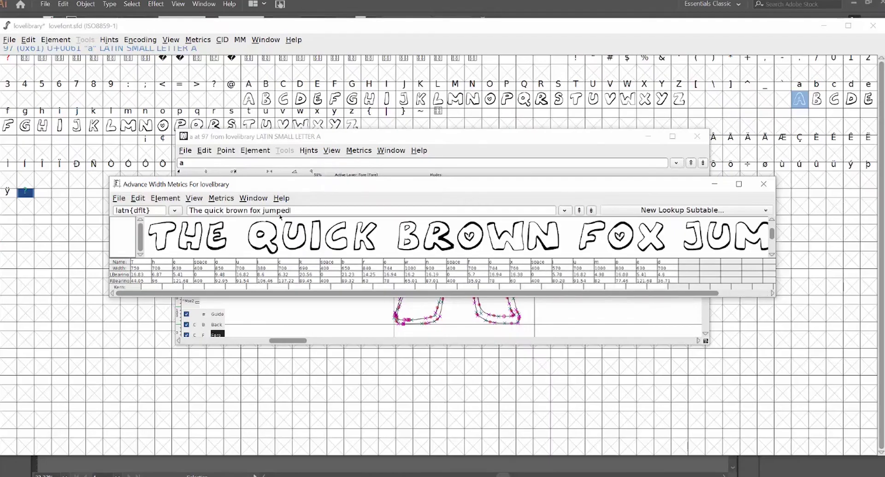
type(" over the lazy dog")
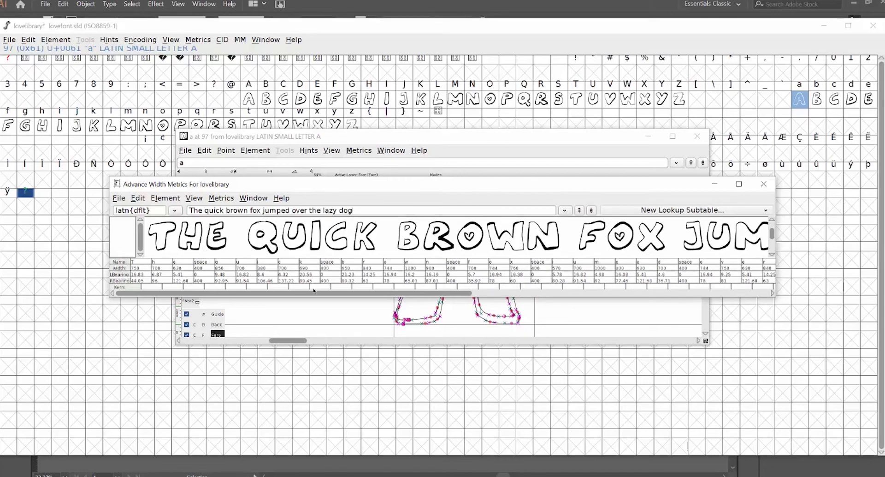
left_click_drag(309, 295, 226, 280)
left_click(764, 183)
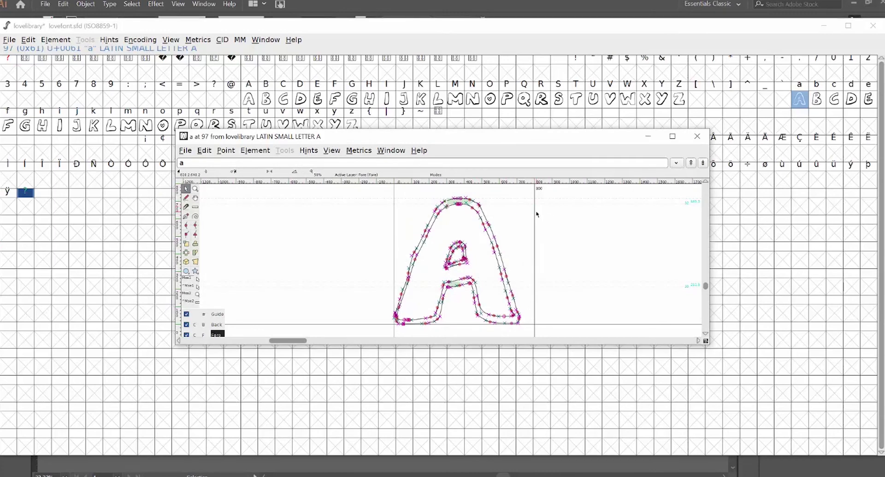
left_click(697, 136)
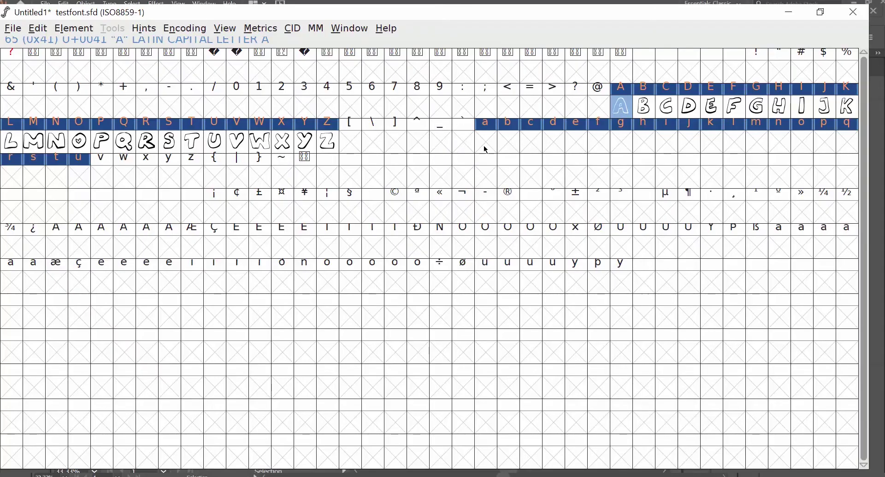
Paste the capital A into the a slot and copy capital B into b
left_click(484, 143)
key("ctrl+v")
left_click(644, 106)
right_click(645, 107)
left_click(683, 150)
right_click(511, 136)
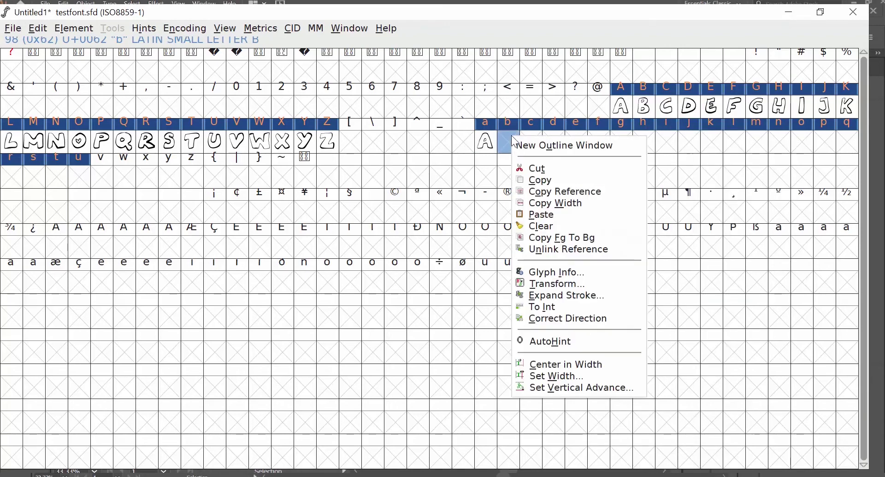
left_click(555, 214)
Copy capitals C, D and E into the lowercase c, d and e slots
left_click(667, 107)
key("ctrl+c")
left_click(535, 141)
key("ctrl+v")
left_click(690, 107)
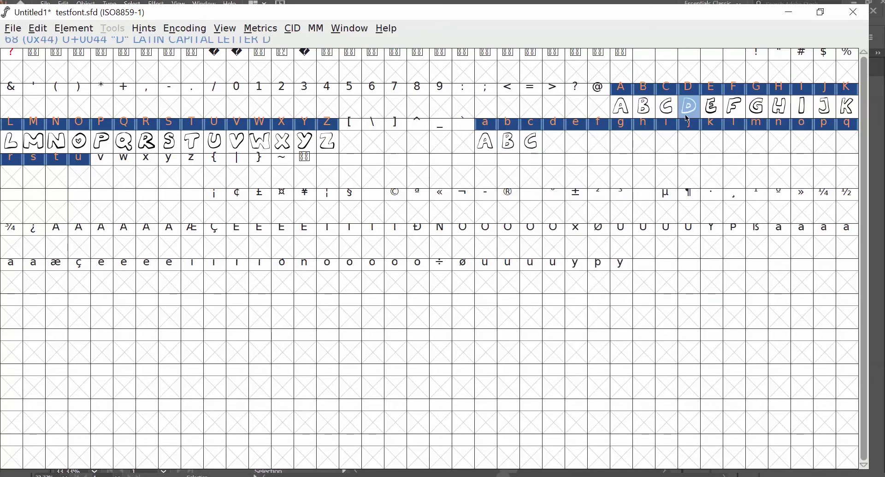
key("ctrl+c")
left_click(563, 145)
key("ctrl+v")
left_click(713, 107)
key("ctrl+c")
left_click(582, 141)
key("ctrl+v")
Copy capitals F and G into the lowercase f and g slots
left_click(735, 106)
key("ctrl+c")
left_click(600, 142)
key("ctrl+v")
left_click(737, 108)
left_click(768, 110)
key("ctrl+c")
left_click(622, 142)
key("ctrl+v")
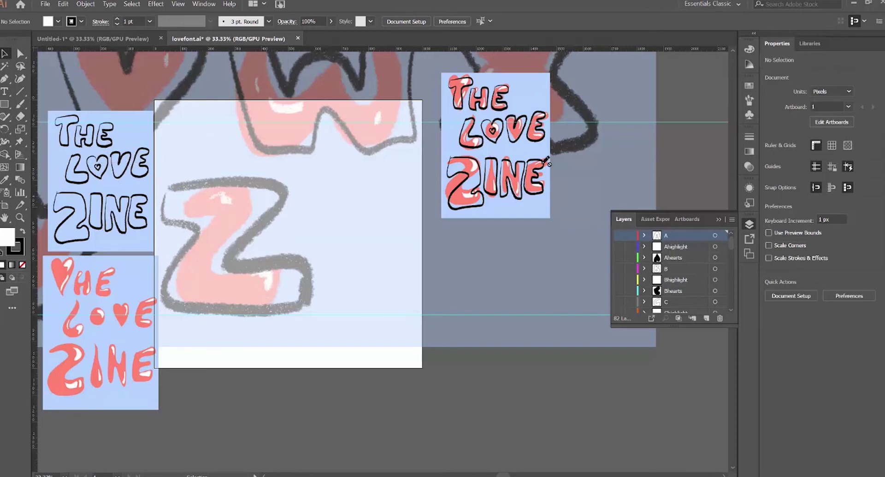
Turn the O, Ohighlight and Oheart layers off in the Layers panel
scroll(694, 270, "down", 3)
scroll(693, 269, "down", 10)
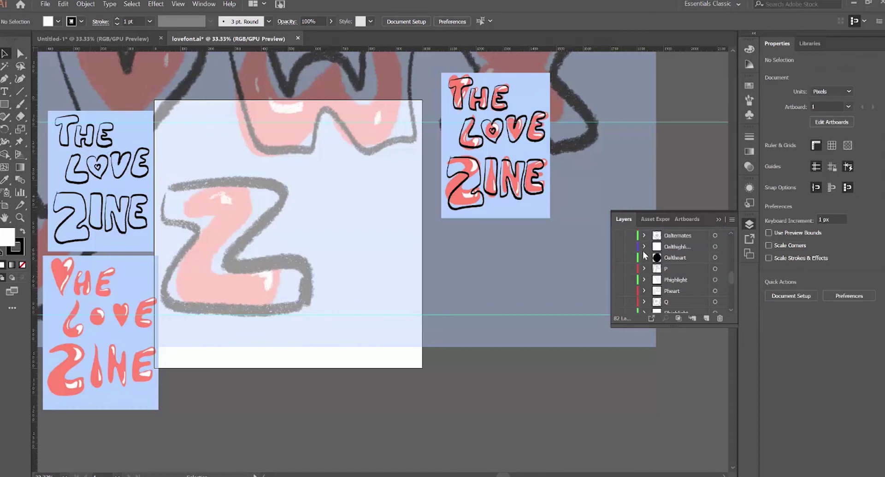
scroll(638, 240, "up", 1)
left_click(620, 235)
left_click(620, 247)
left_click(620, 257)
left_click(620, 257)
left_click(620, 246)
left_click(620, 236)
Show the Oalternates, Oalthighlight and Oaltheart layers for the heart-shaped O
left_click(619, 268)
left_click(620, 280)
left_click(620, 291)
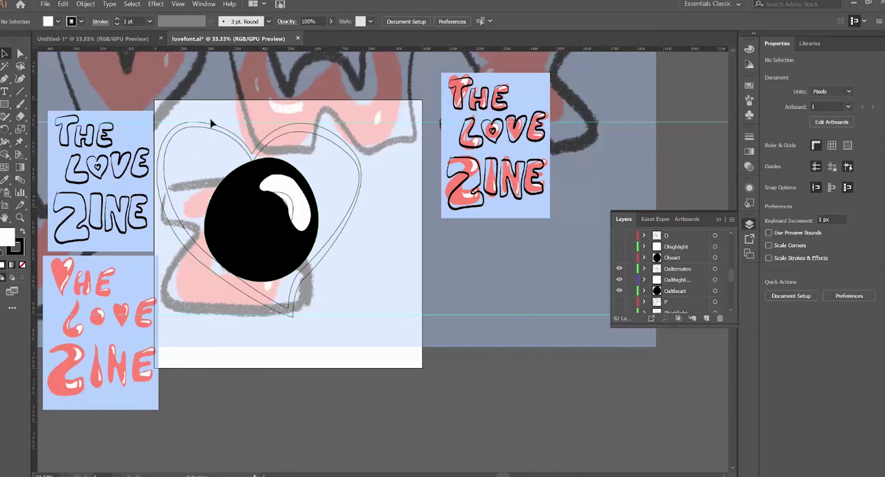
key("alt+Tab")
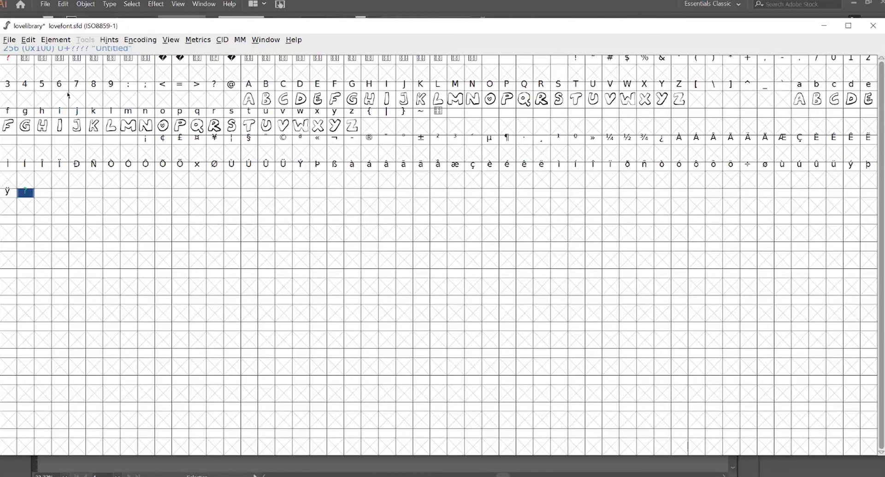
Rename the empty glyph slot 256 to 'oalt' through Glyph Info
left_click(141, 40)
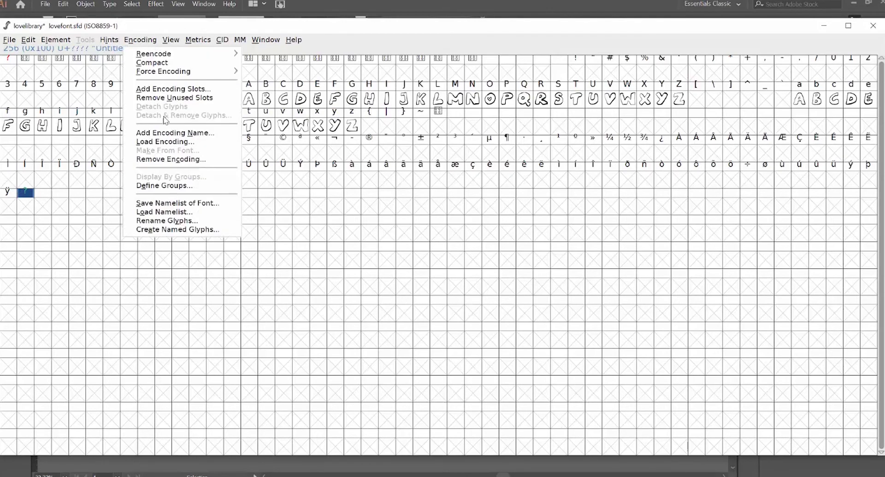
left_click(180, 89)
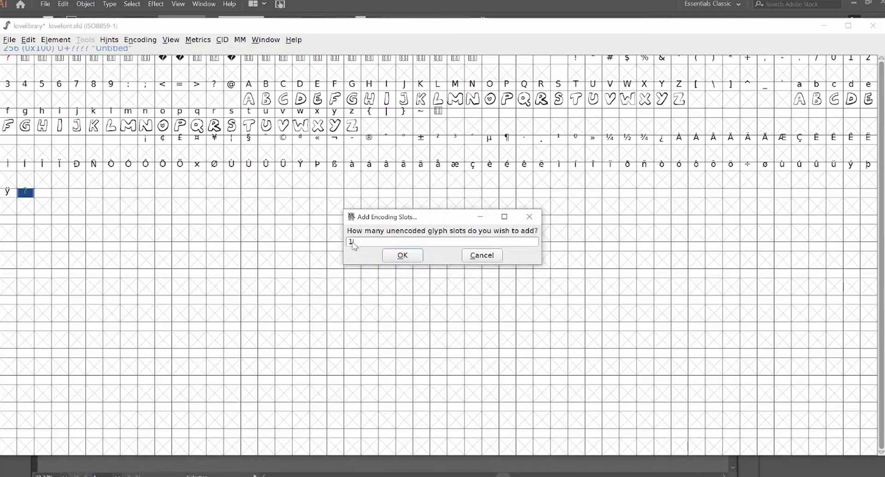
left_click(482, 255)
right_click(36, 200)
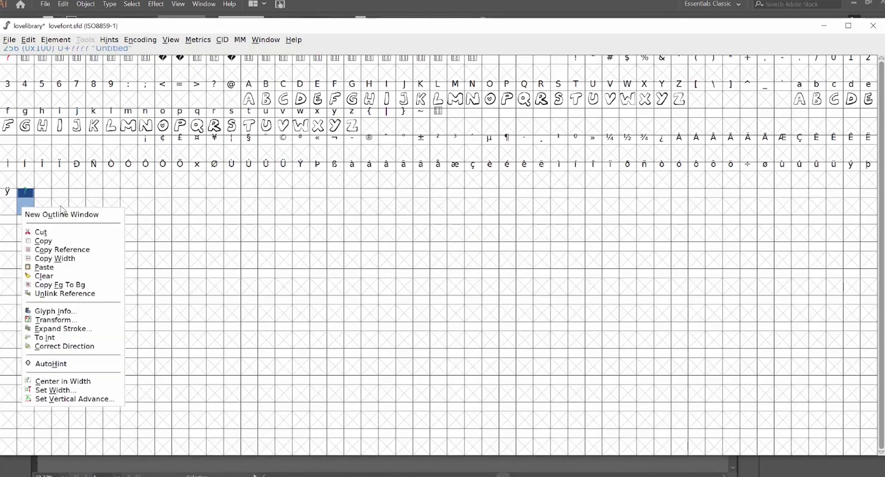
left_click(57, 311)
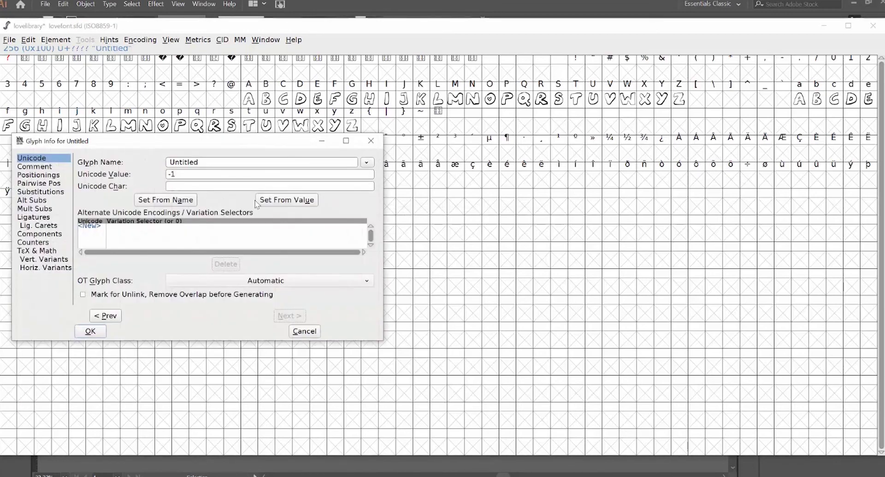
type("ol")
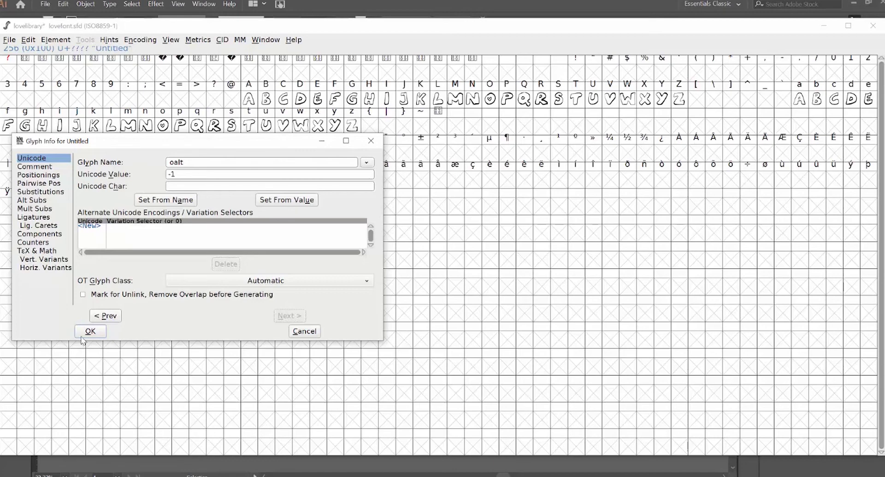
left_click(84, 335)
Import the Oalt.svg heart outline into the oalt glyph
double_click(23, 202)
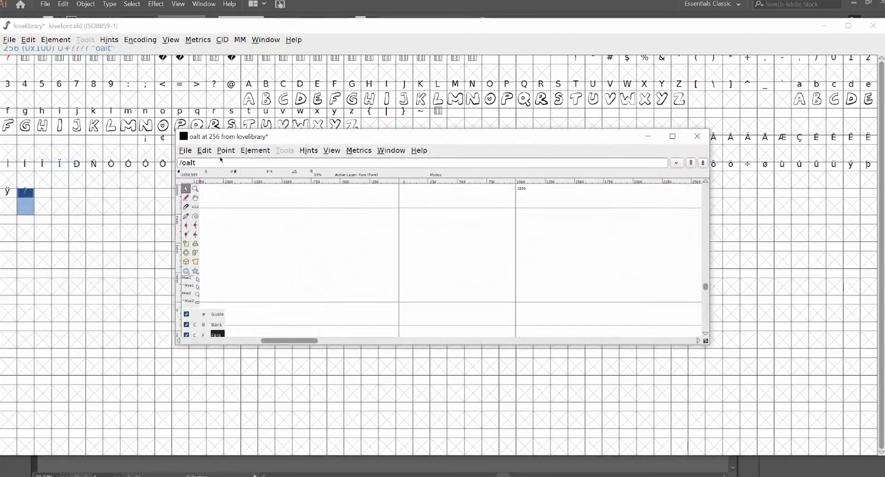
left_click(186, 150)
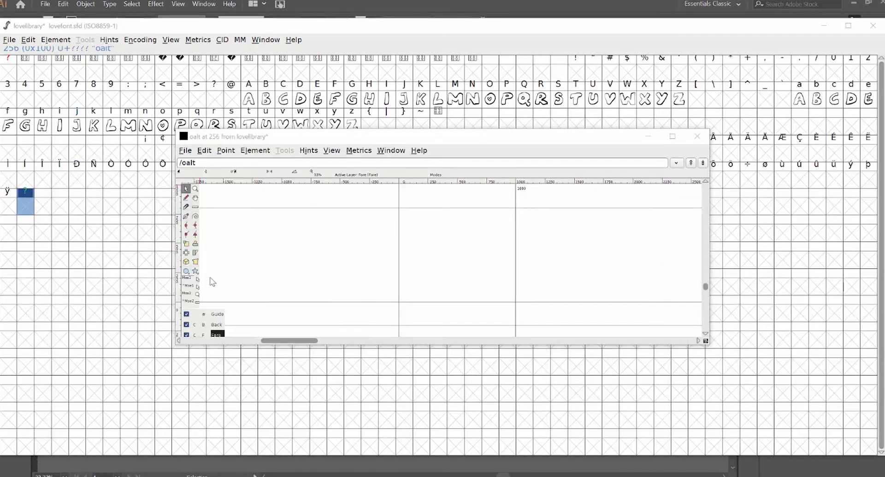
left_click(211, 279)
type("oalt")
double_click(406, 271)
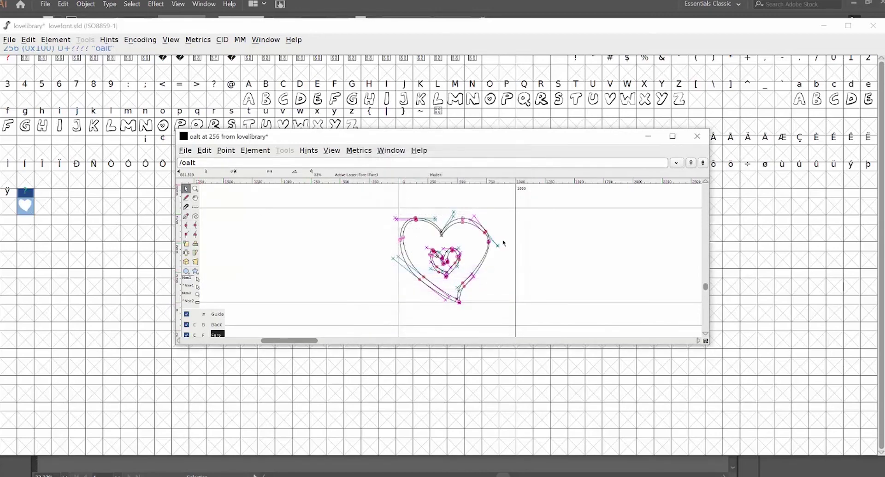
Correct the heart contours' direction and preview the glyph in a new metrics window
left_click(486, 235)
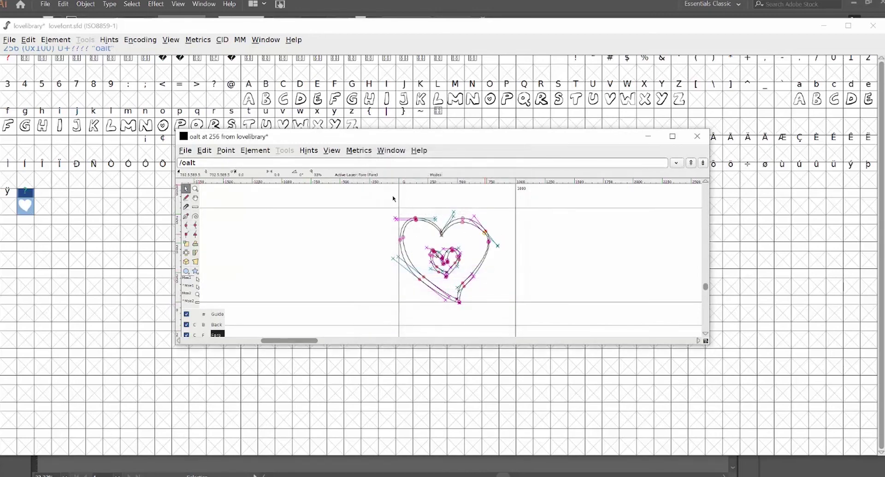
left_click(223, 151)
left_click(253, 151)
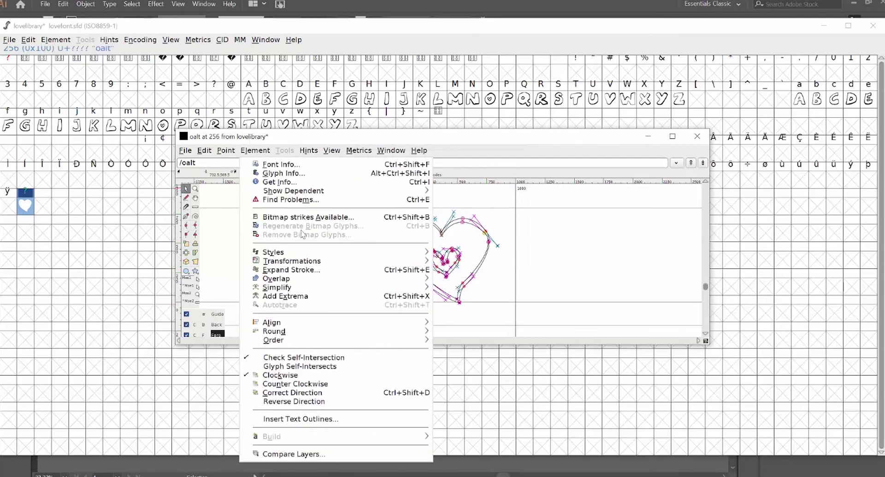
left_click(293, 388)
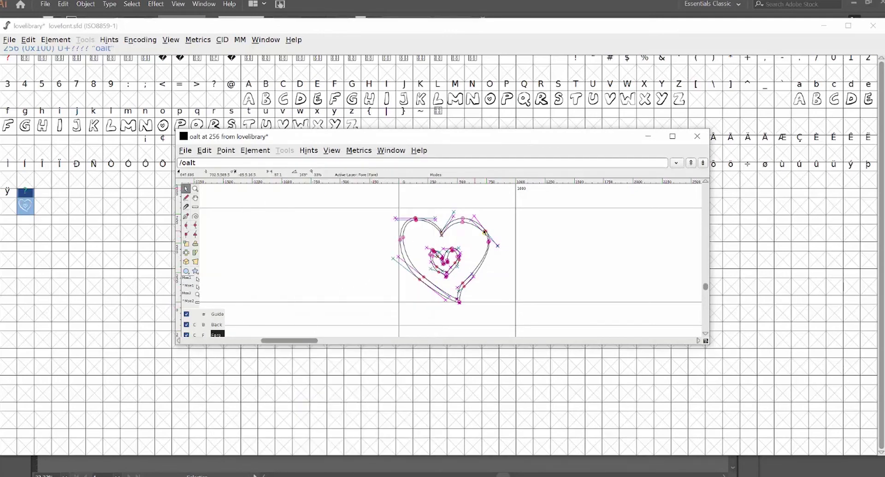
left_click(348, 151)
left_click(365, 164)
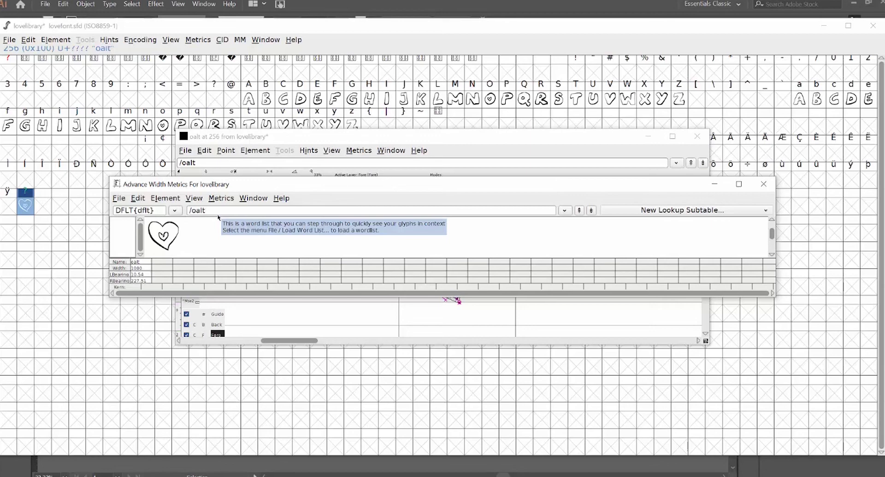
Preview 'L/oaltVE' in the metrics window, then narrow the heart's advance width to 889
key("BackSpace")
key("BackSpace")
key("BackSpace")
key("BackSpace")
key("BackSpace")
type("L/oalt")
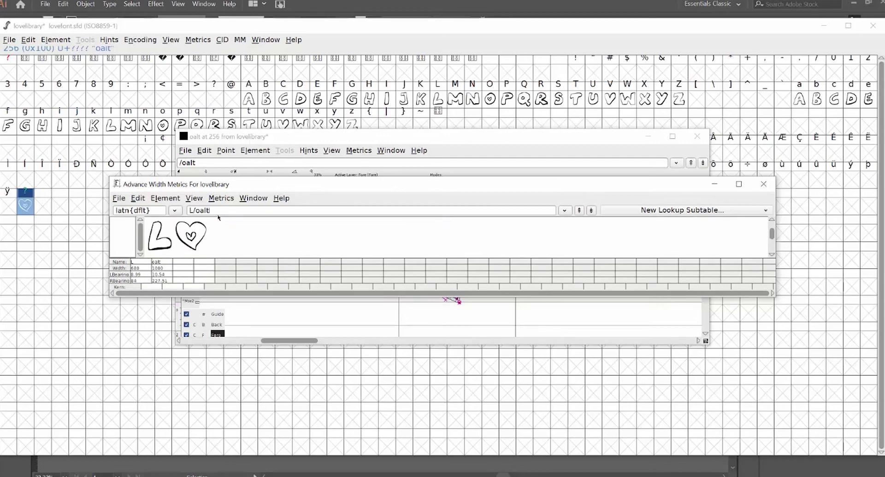
type("VE")
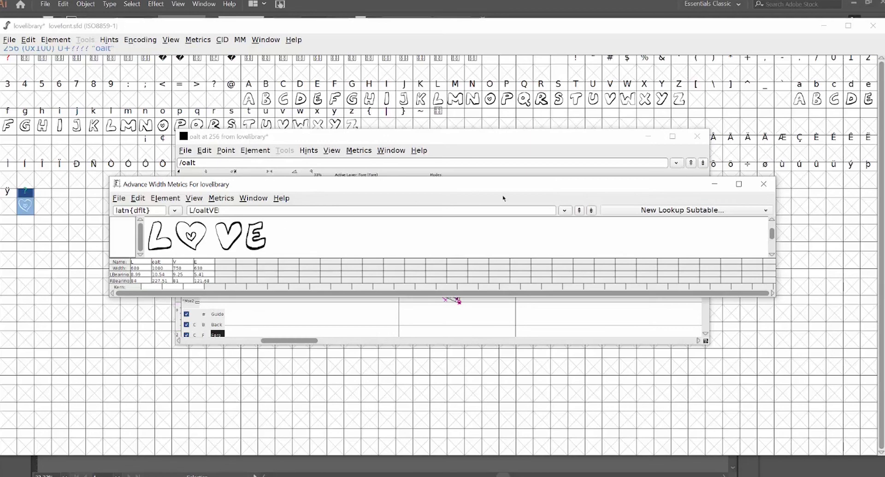
left_click(764, 184)
left_click_drag(516, 215, 504, 215)
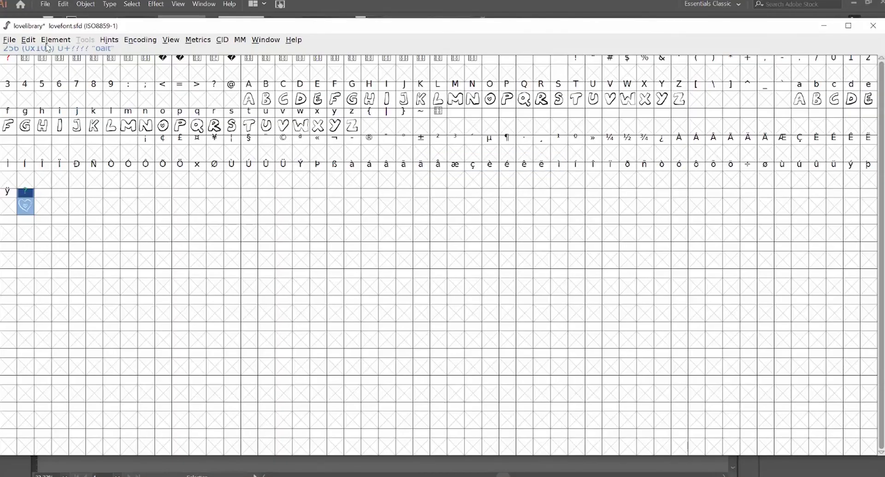
Generate lovelibrary.otf as OpenType (CFF), replacing the existing file
left_click(55, 39)
left_click(65, 54)
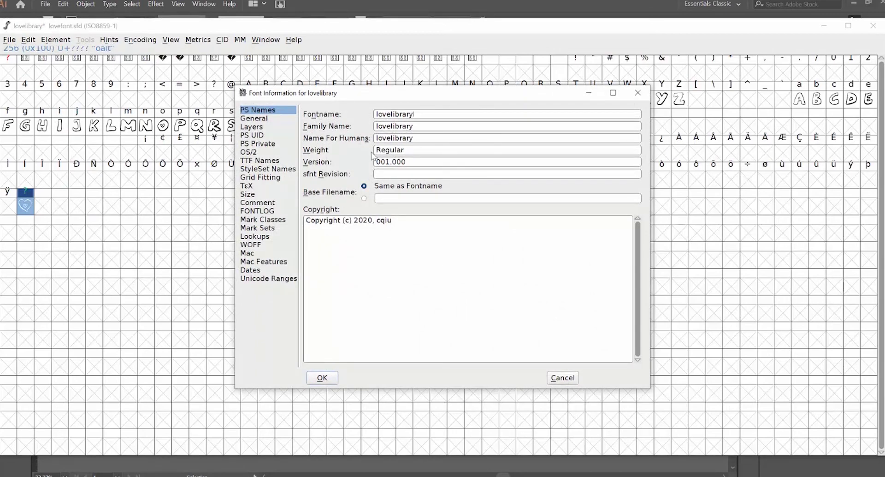
left_click(638, 93)
left_click(10, 39)
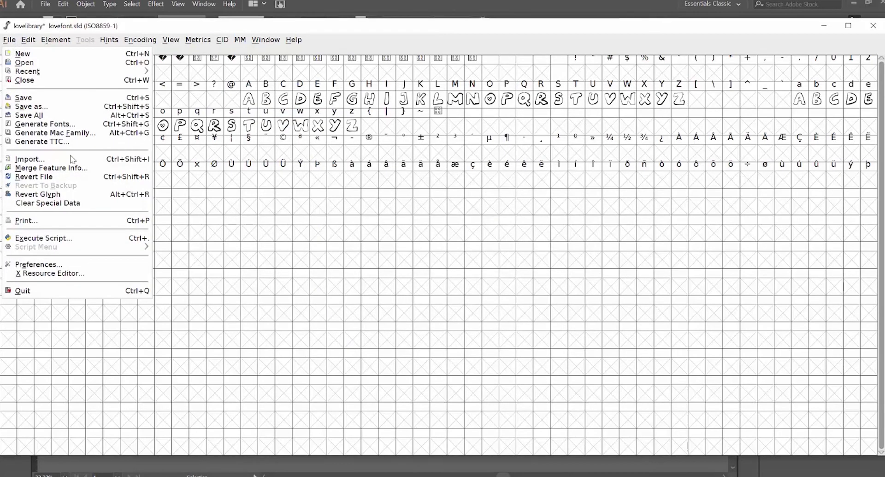
left_click(56, 124)
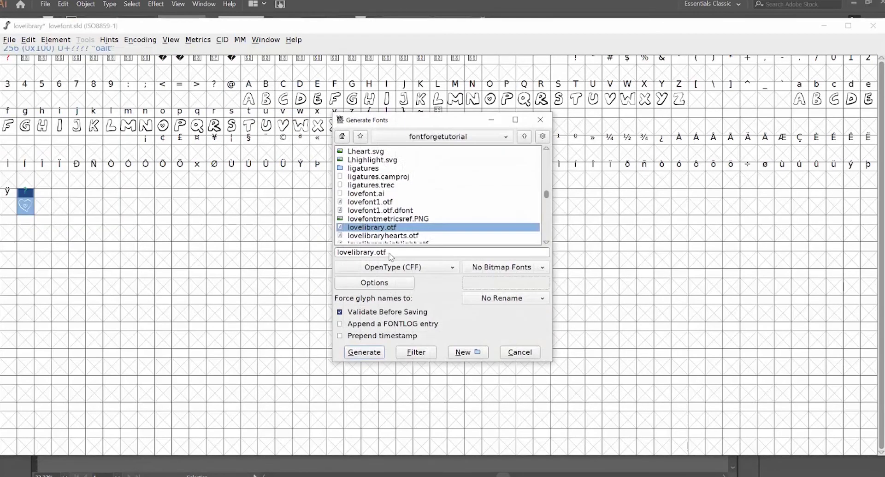
left_click(404, 270)
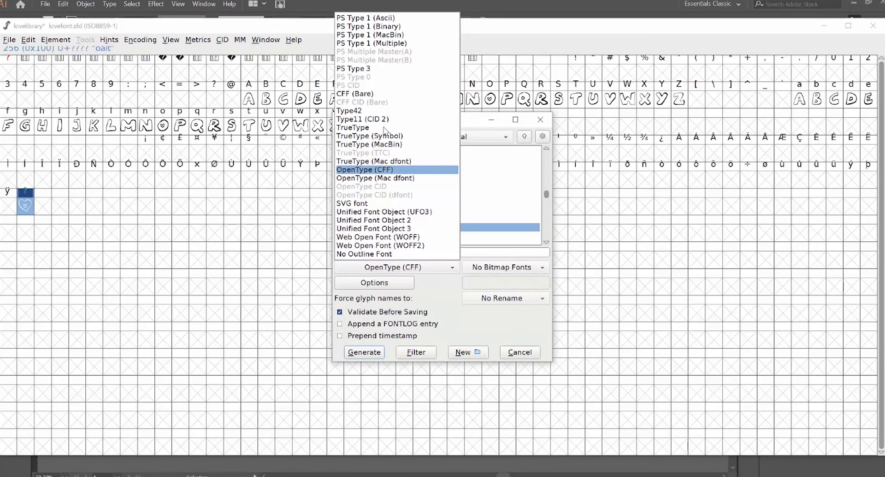
left_click(444, 275)
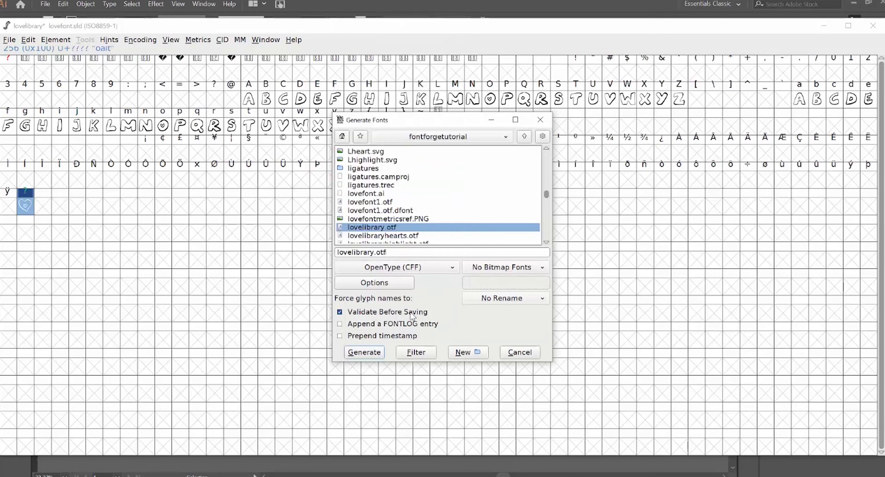
left_click(374, 353)
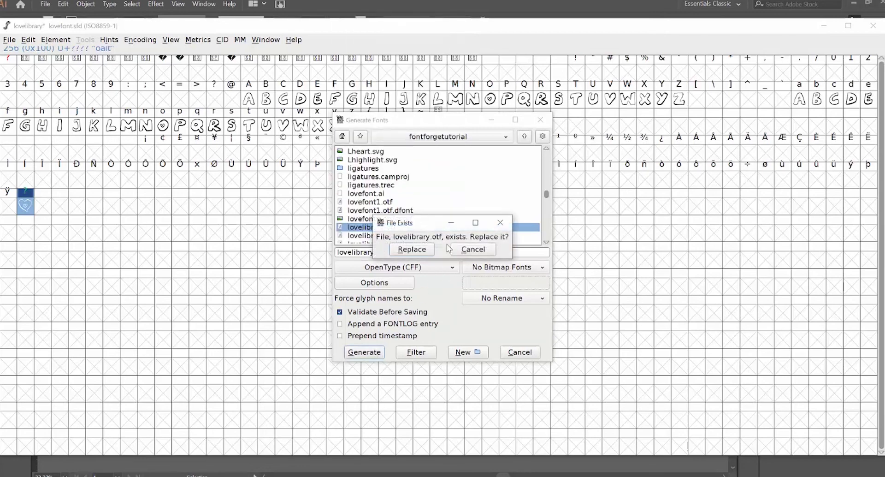
left_click(433, 250)
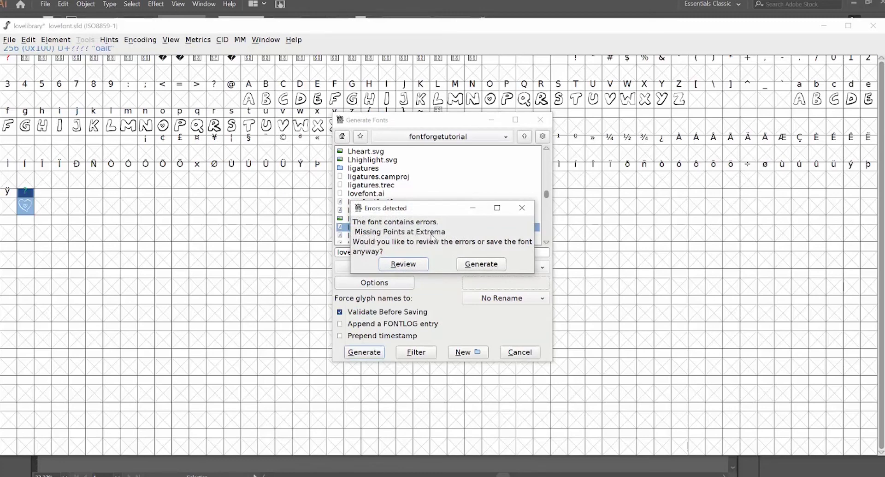
Review the reported errors, close glyph A, and regenerate lovelibrary.otf, replacing it again
key("Return")
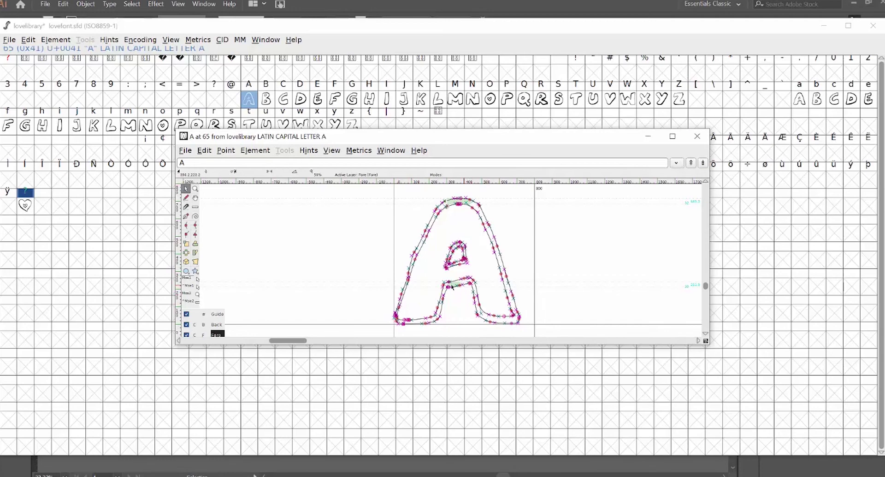
left_click(697, 136)
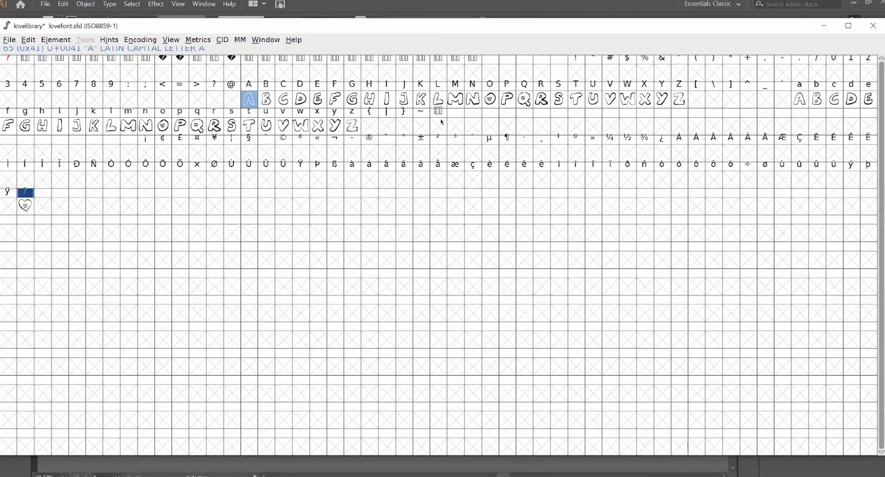
left_click(11, 39)
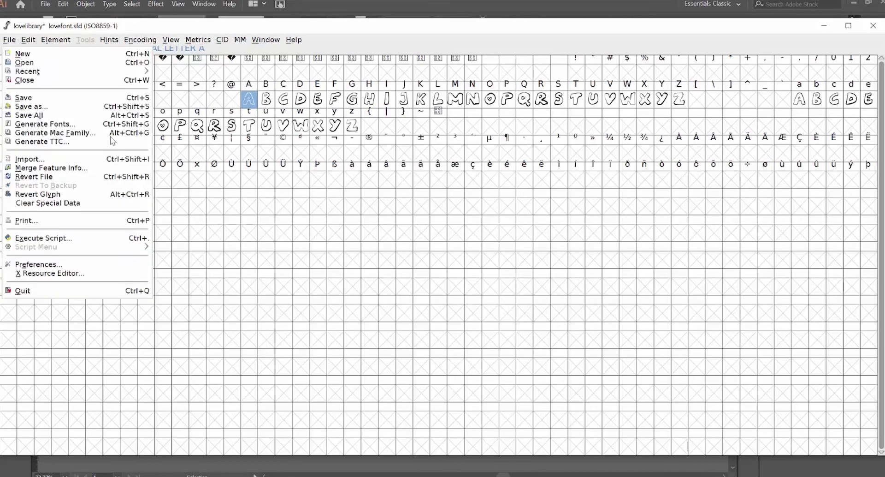
left_click(63, 124)
left_click(364, 352)
left_click(436, 254)
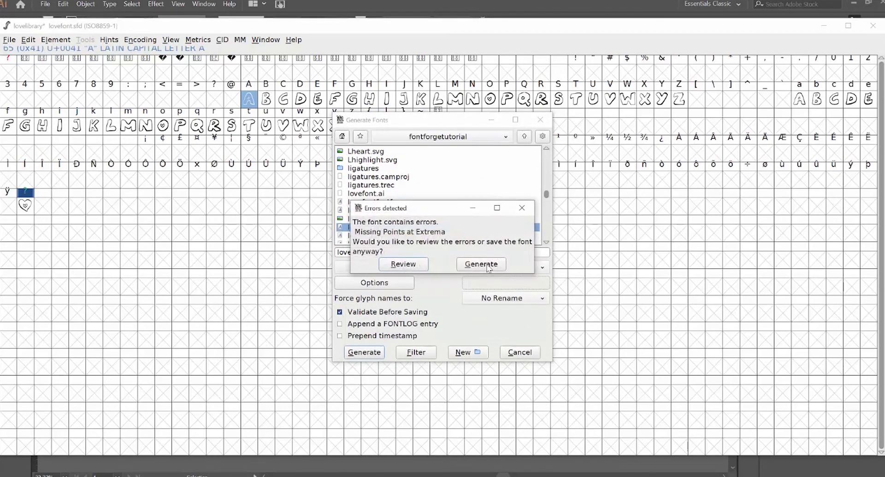
Zoom into lovefontmetricsref.PNG and pan to the Name/Width/LBearing table (A 800, B 650)
left_click(522, 204)
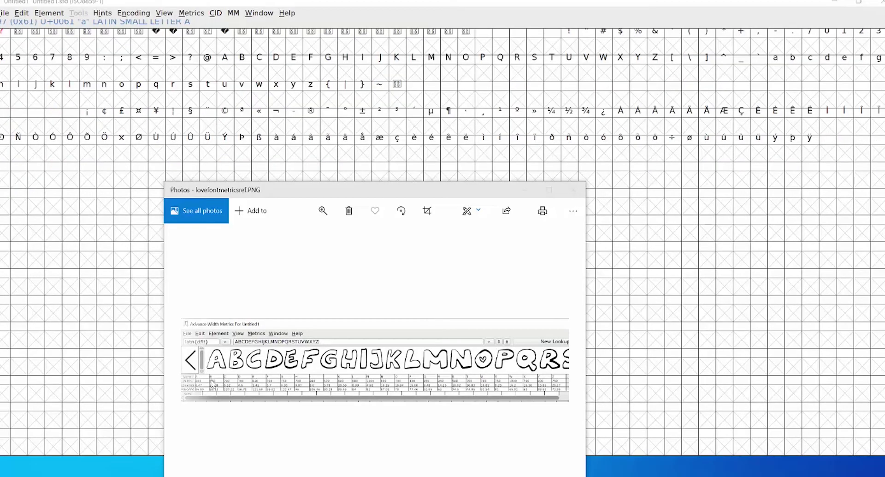
left_click(323, 215)
left_click(323, 211)
left_click_drag(274, 238, 307, 240)
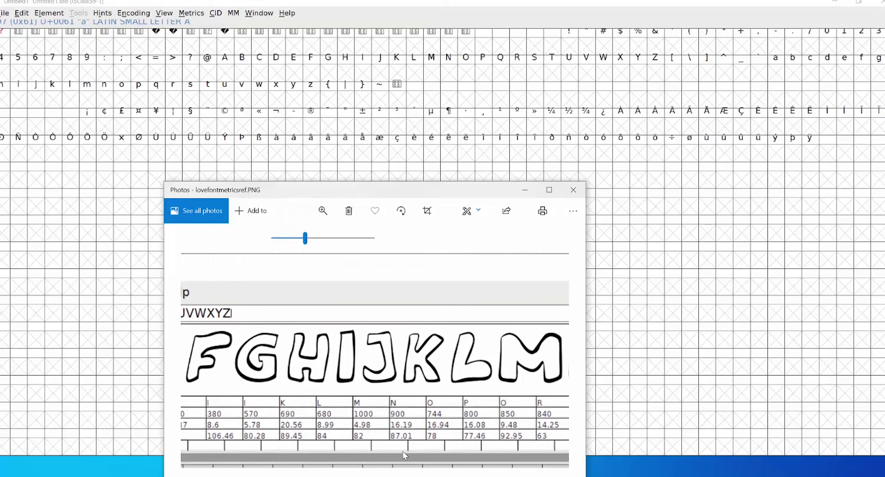
scroll(404, 457, "left", 6)
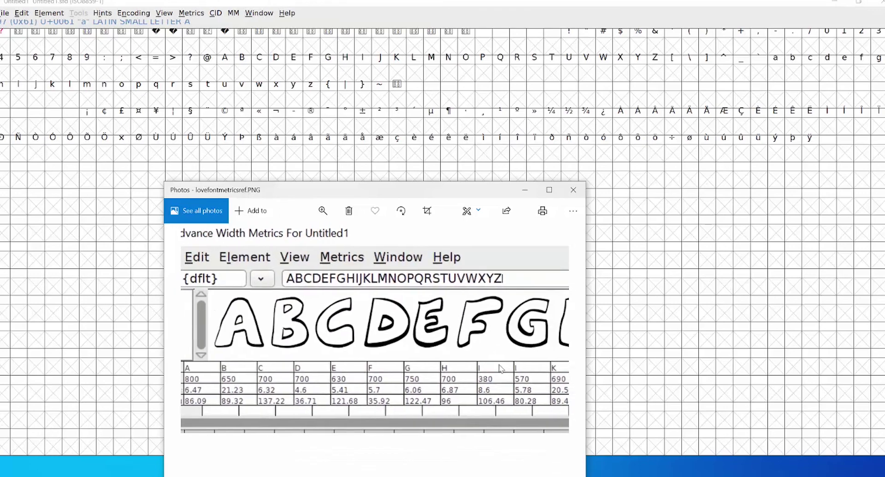
scroll(496, 368, "up", 3)
scroll(495, 367, "left", 3)
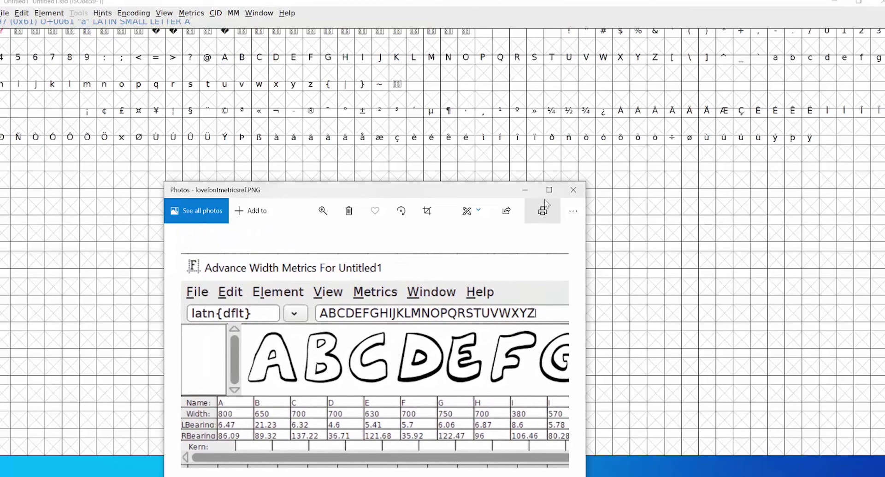
left_click(544, 48)
Narrow glyph a's advance width to 802 and close the glyph editing windows
left_click(466, 467)
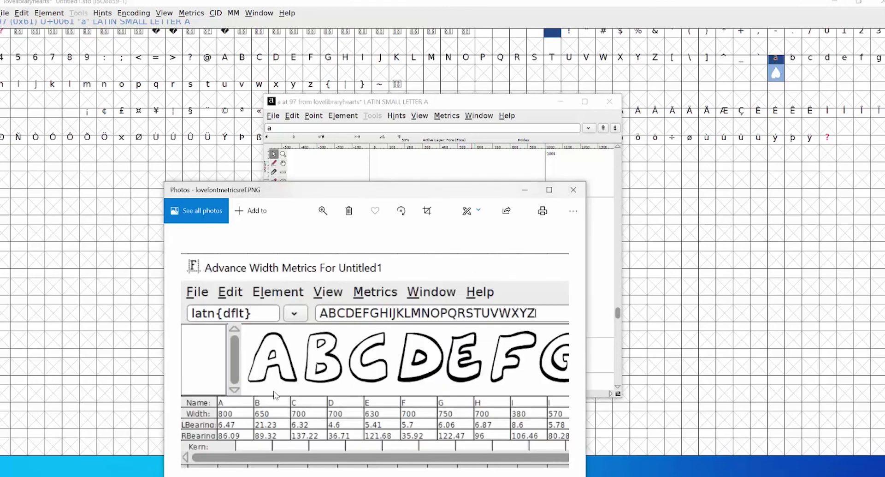
left_click(545, 159)
left_click_drag(545, 159, 510, 165)
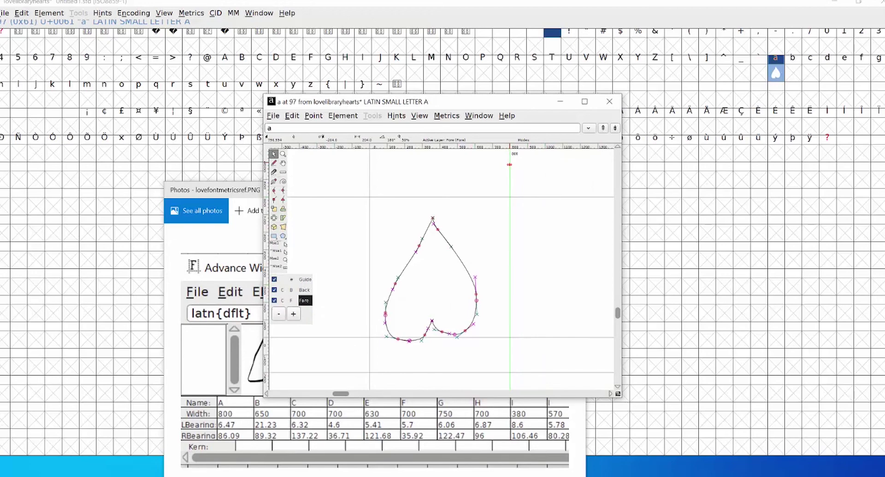
left_click(610, 101)
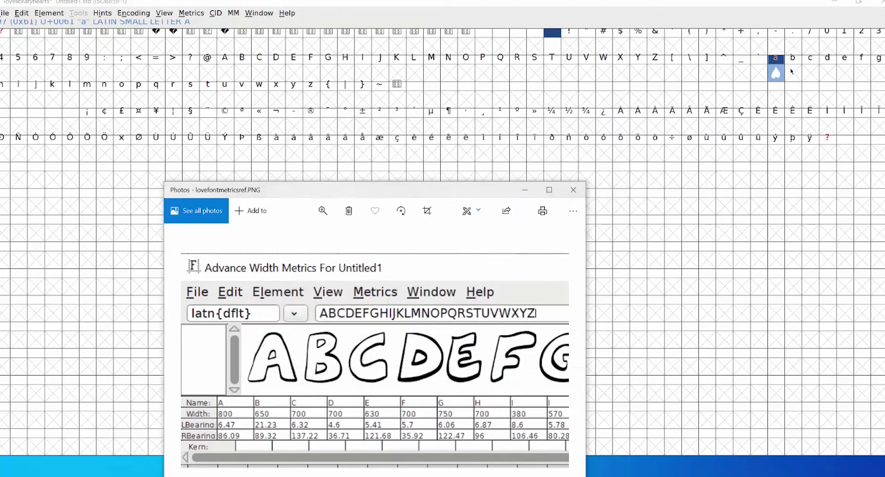
double_click(792, 72)
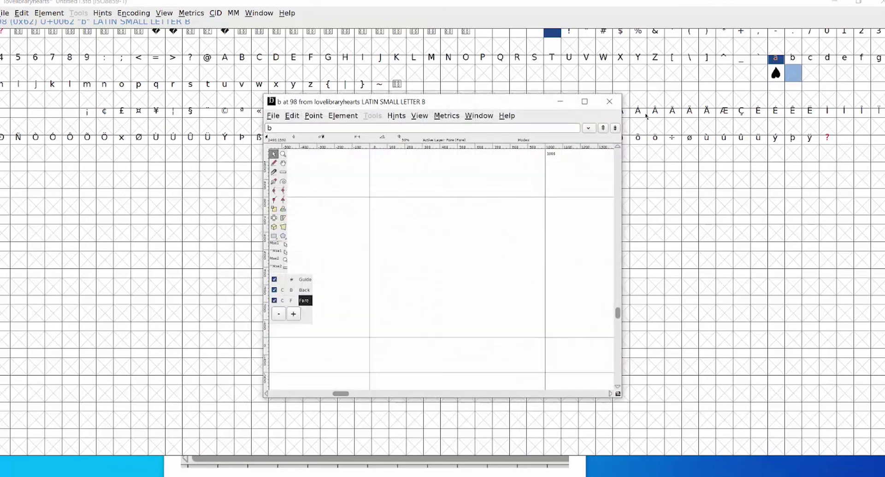
double_click(775, 73)
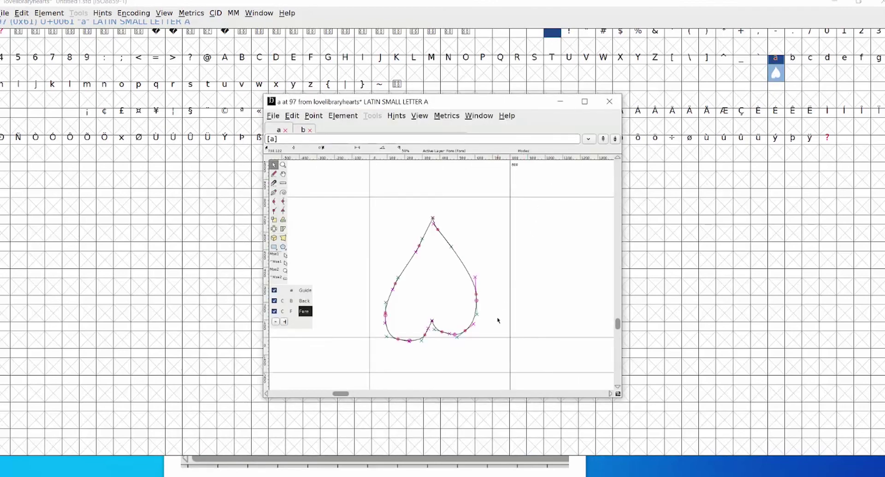
left_click(610, 101)
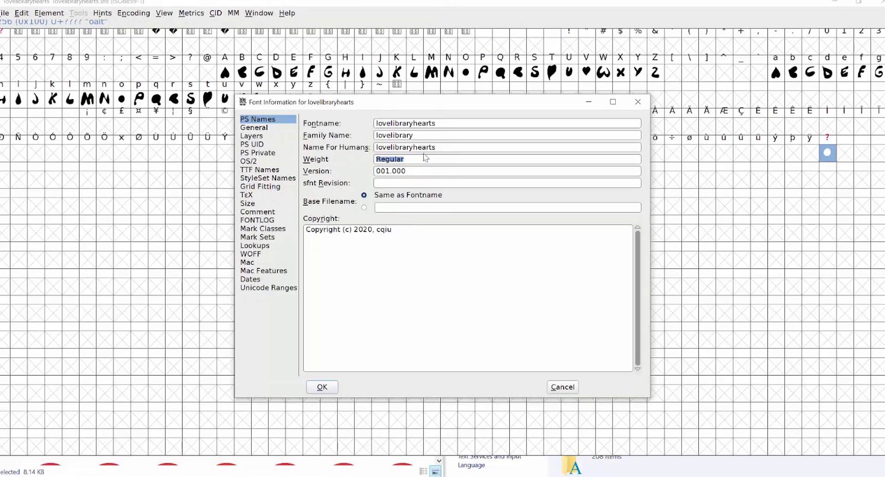
Set the weight to Bold and regenerate lovelibraryhearts.otf as OpenType (CFF), replacing the file
type("Bold")
left_click(322, 388)
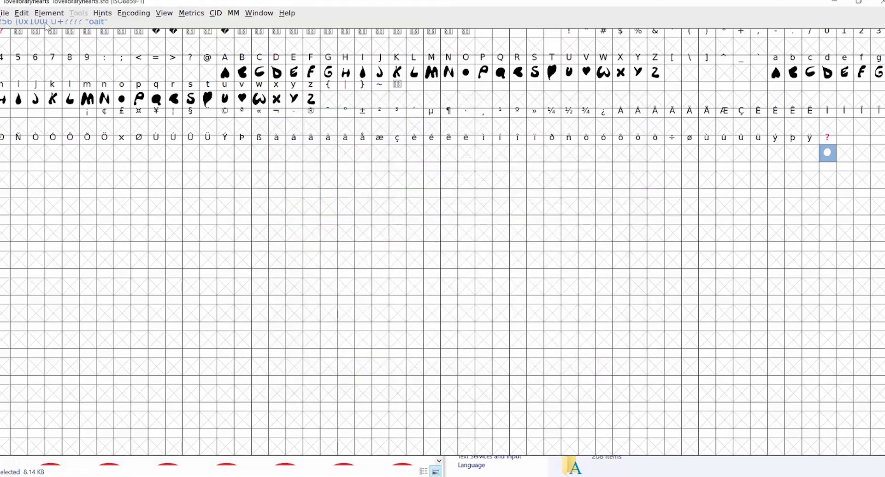
left_click(5, 15)
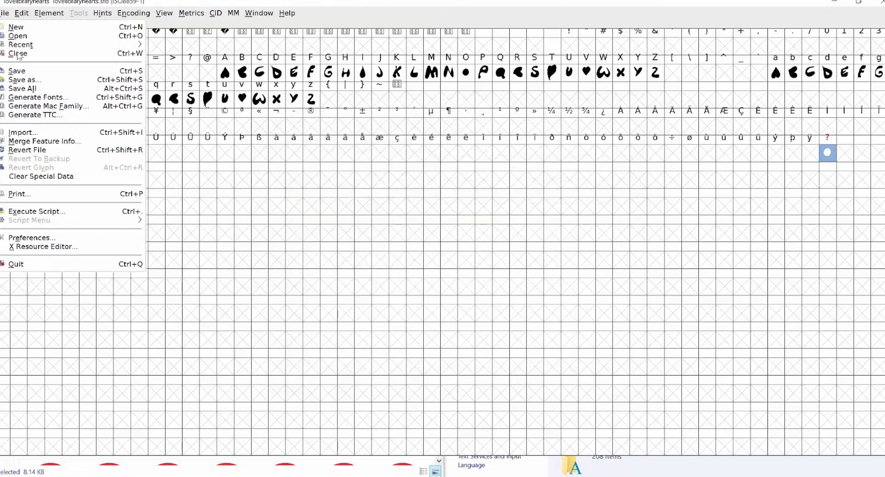
left_click(37, 97)
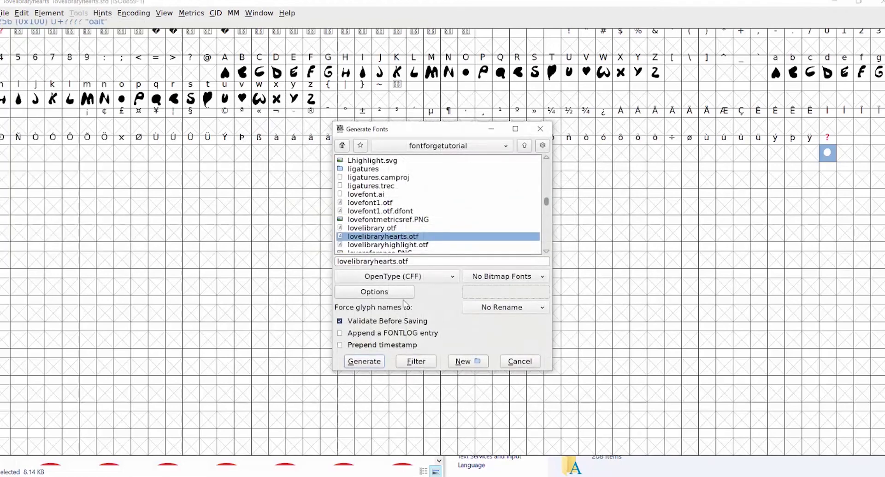
left_click(375, 362)
left_click(420, 260)
left_click(403, 274)
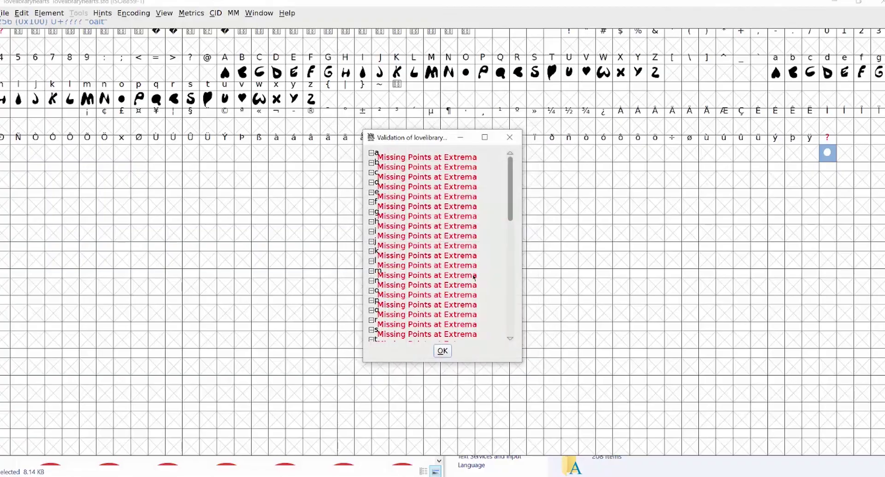
left_click(442, 350)
key("alt+Tab")
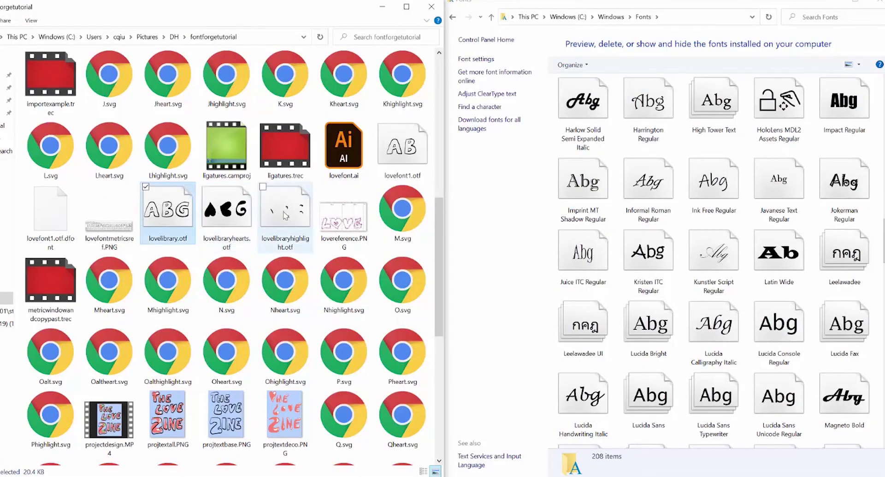
Drag lovelibrary, lovelibraryhearts and lovelibraryhighlight .otf into the Fonts folder, then begin the title's ZIN line
left_click(285, 216, "shift")
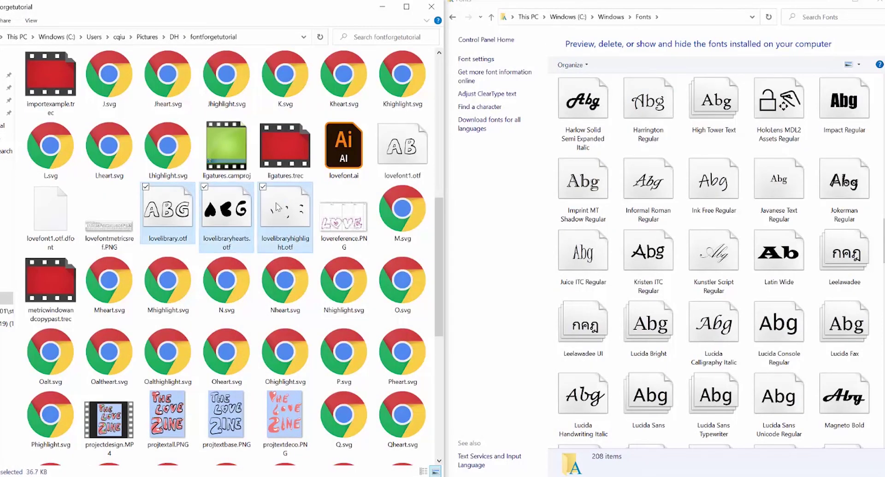
left_click_drag(277, 205, 692, 258)
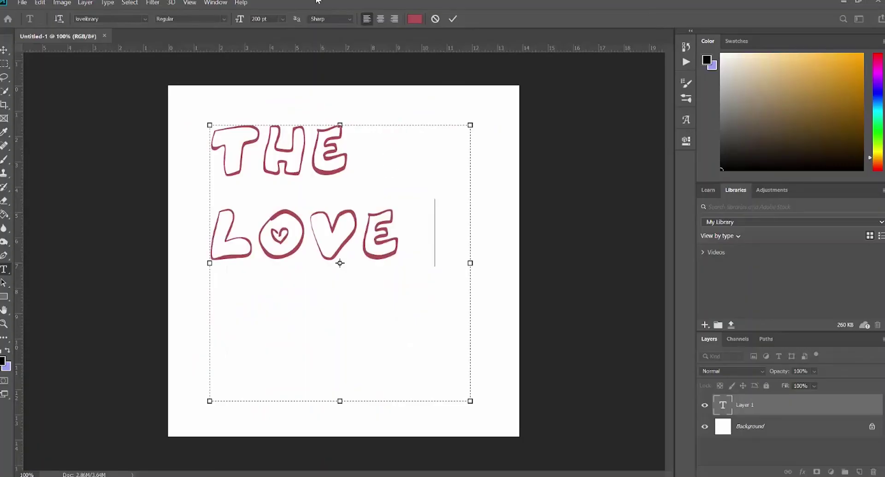
key("Return")
type("ZINW")
key("BackSpace")
Finish and commit 'THE LOVE ZINE', then duplicate the title layer twice
type("E")
left_click(749, 405)
right_click(749, 404)
key("Escape")
key("ctrl+j")
right_click(761, 413)
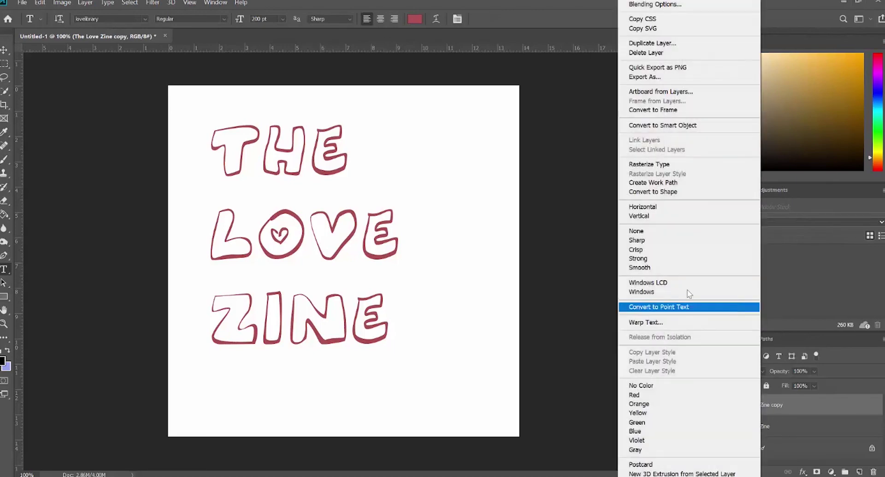
left_click(687, 165)
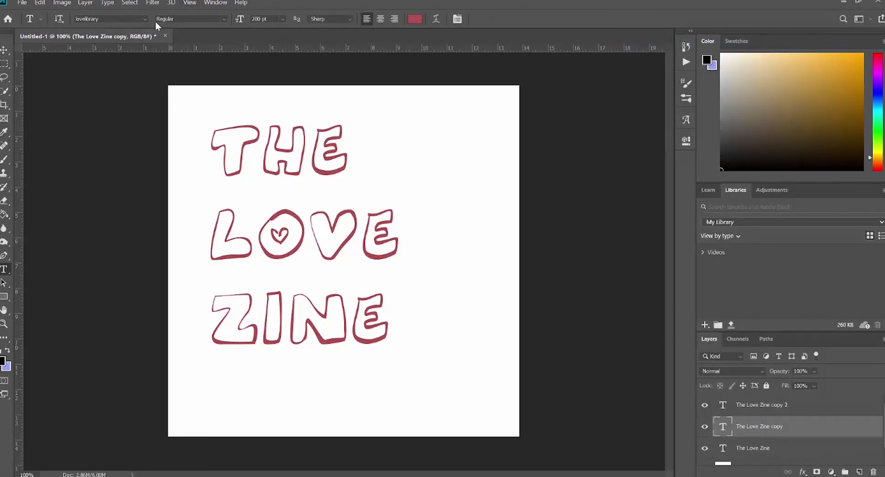
Switch one copy to the highlight style with a golden yellow colour
left_click(225, 19)
left_click(217, 37)
left_click(815, 54)
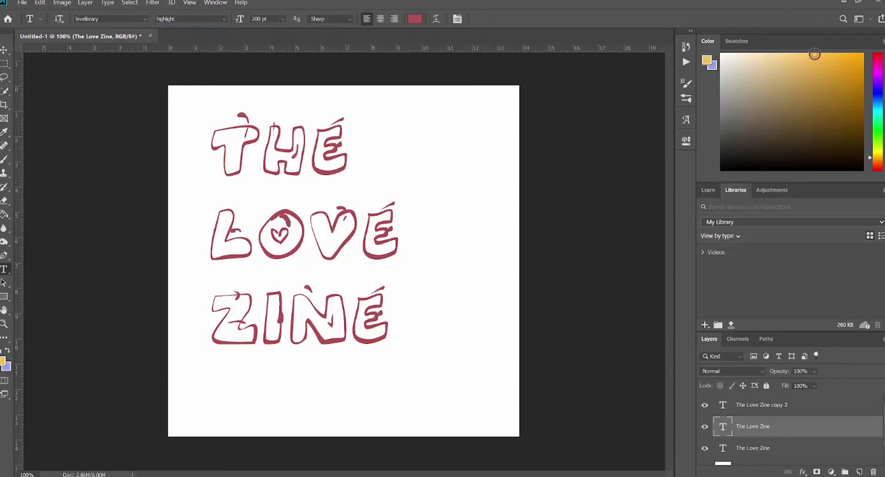
left_click(421, 21)
left_click(756, 448)
Switch the bottom copy to the hearts style, then select the top copy 2 layer
left_click(224, 19)
left_click(184, 43)
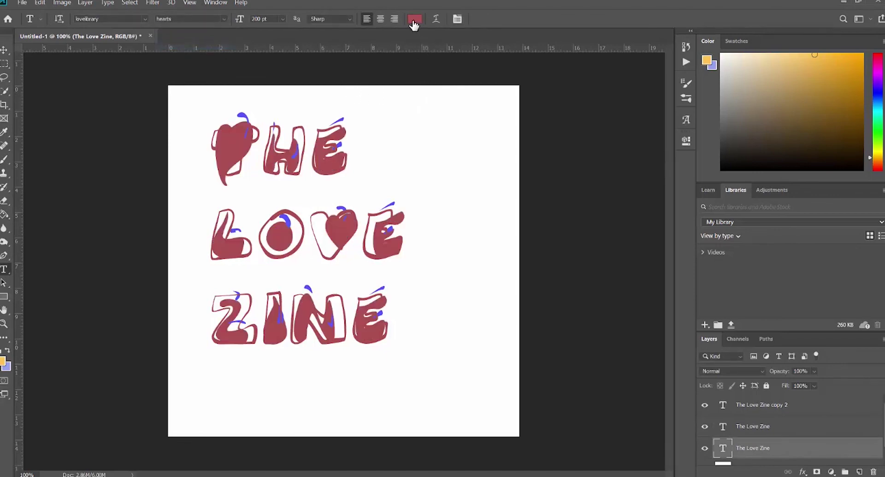
left_click(415, 18)
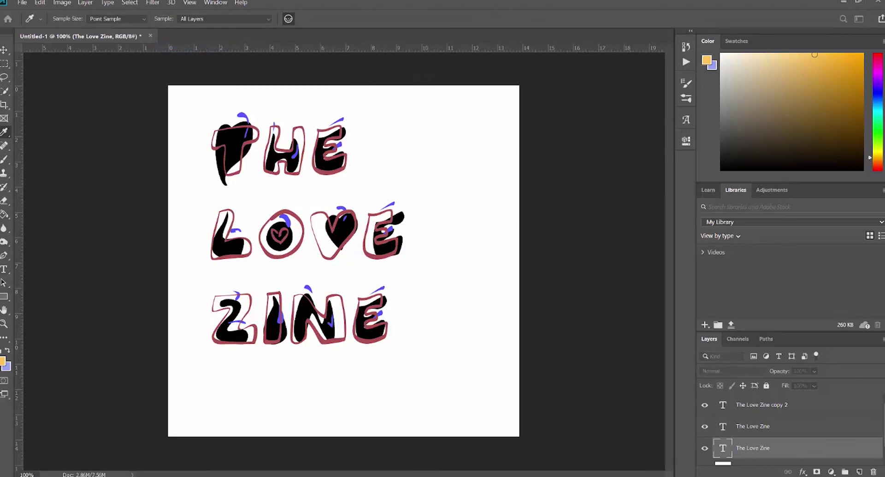
key("Escape")
left_click(747, 426)
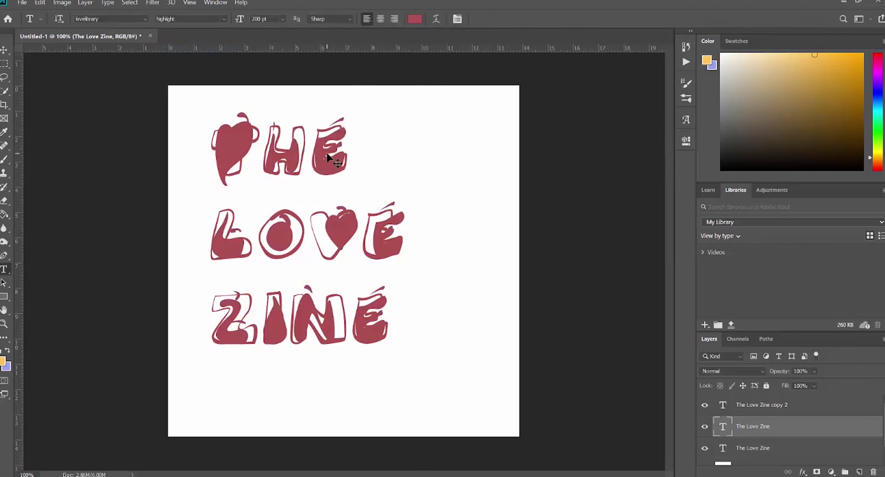
key("v")
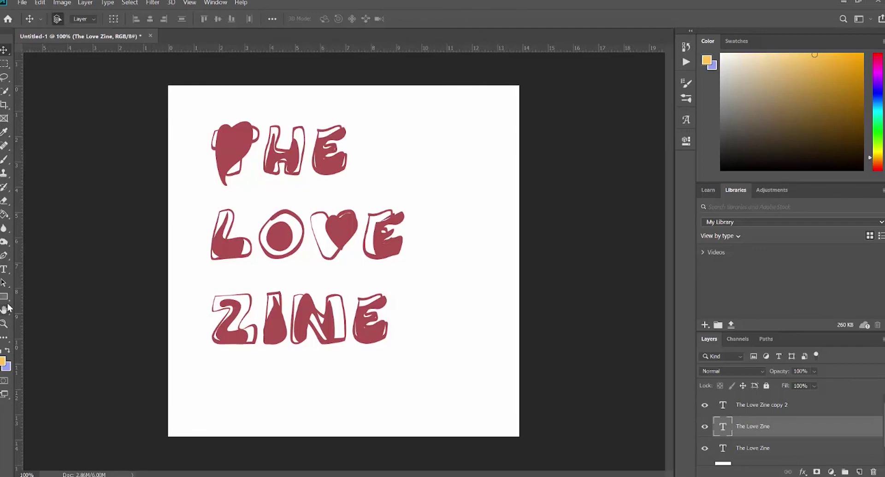
key("i")
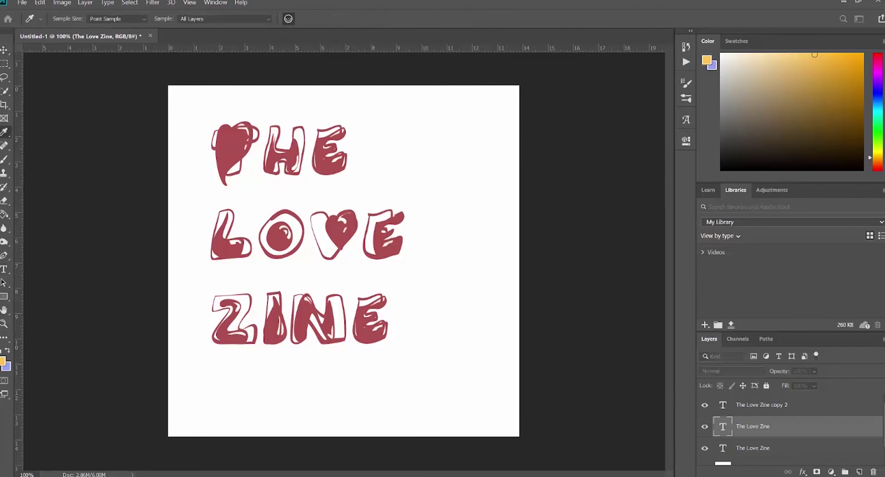
key("t")
left_click(761, 406)
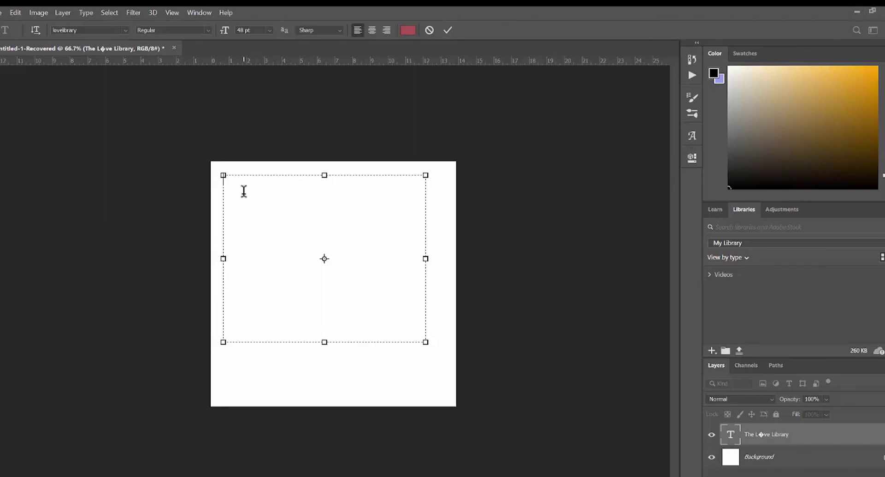
Type 'The Love Zine' in the lovelibrary font
left_click(125, 30)
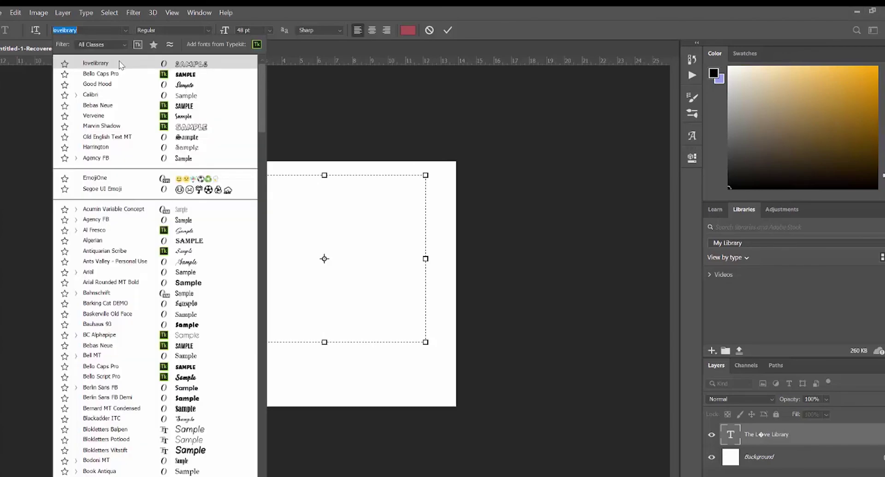
left_click(129, 65)
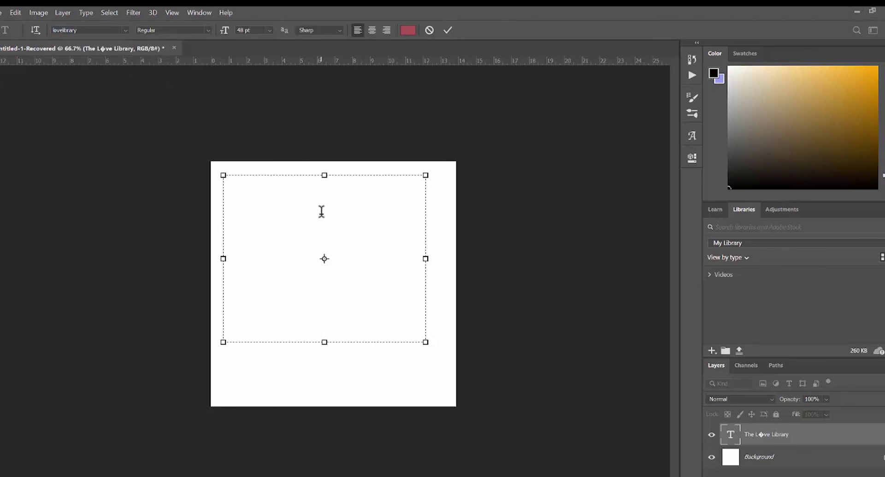
type("The Love Zien")
key("BackSpace")
key("BackSpace")
type("ne")
Replace the O in Love with the heart glyph from the Glyphs panel
left_click_drag(267, 183, 261, 183)
left_click(193, 12)
left_click(221, 176)
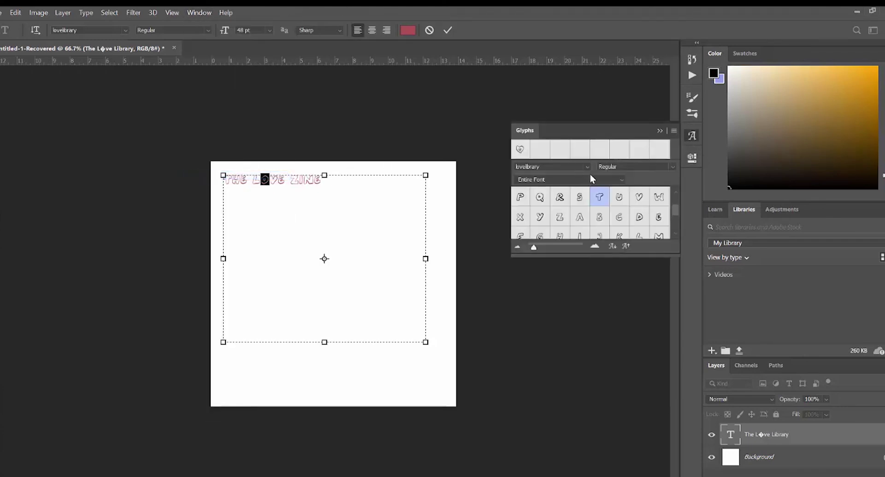
scroll(593, 212, "down", 2)
double_click(619, 210)
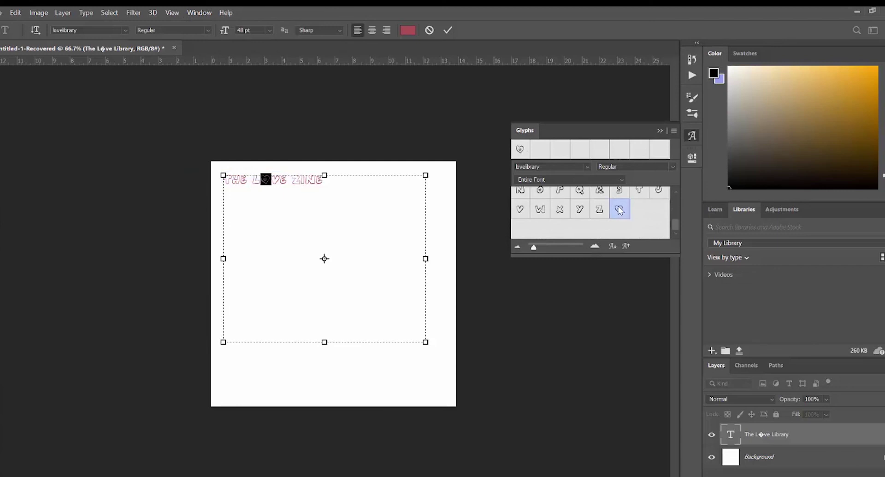
left_click(666, 131)
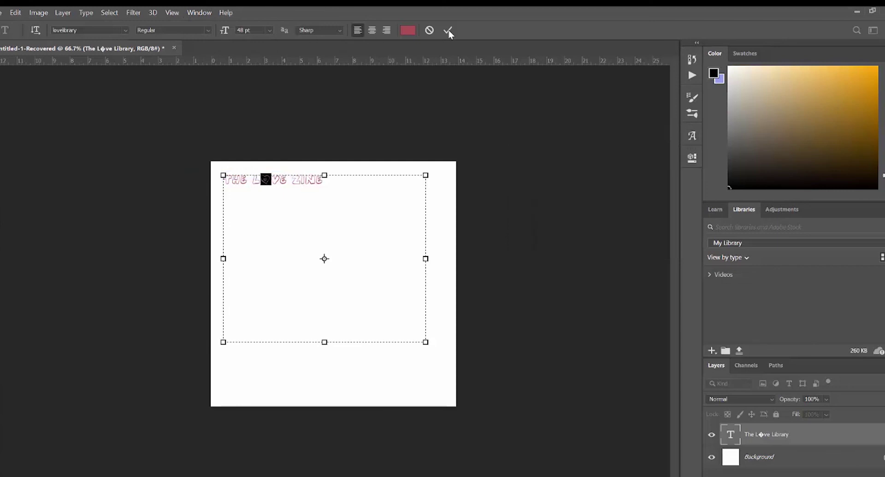